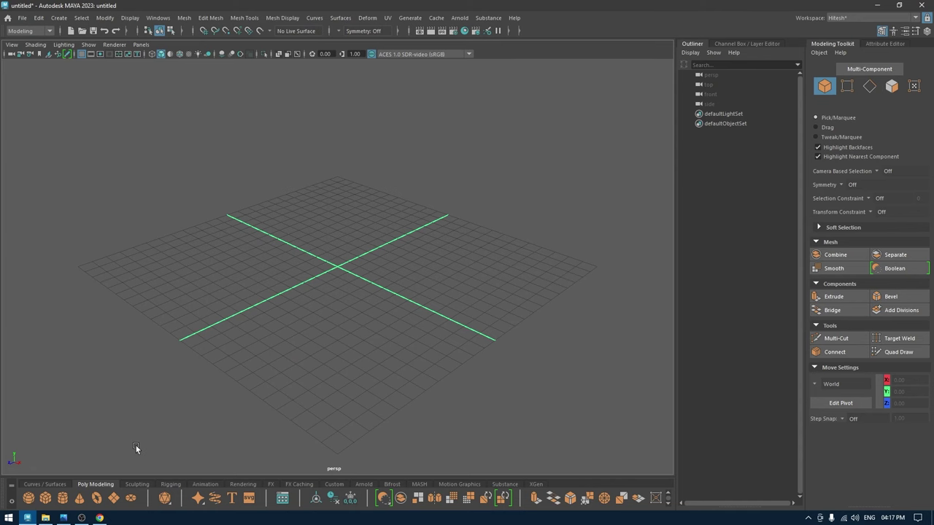
- Switch to the browser and examine the shackle reference photos in the image results, including the rusty cuff with chain and its related images
{"action": "left_click", "coordinate": [100, 517]}
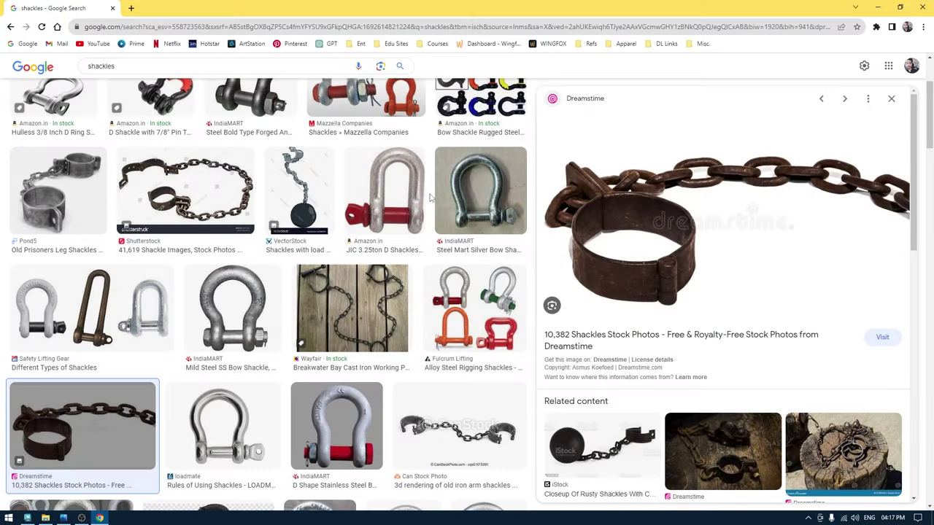
{"action": "scroll", "coordinate": [430, 197], "scroll_direction": "up", "scroll_amount": 2}
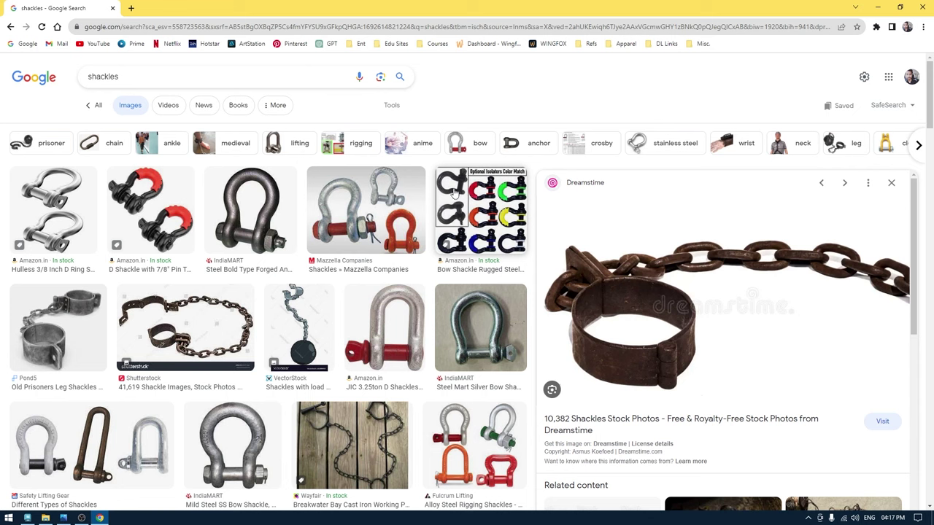
{"action": "scroll", "coordinate": [454, 192], "scroll_direction": "down", "scroll_amount": 5}
{"action": "scroll", "coordinate": [611, 240], "scroll_direction": "down", "scroll_amount": 3}
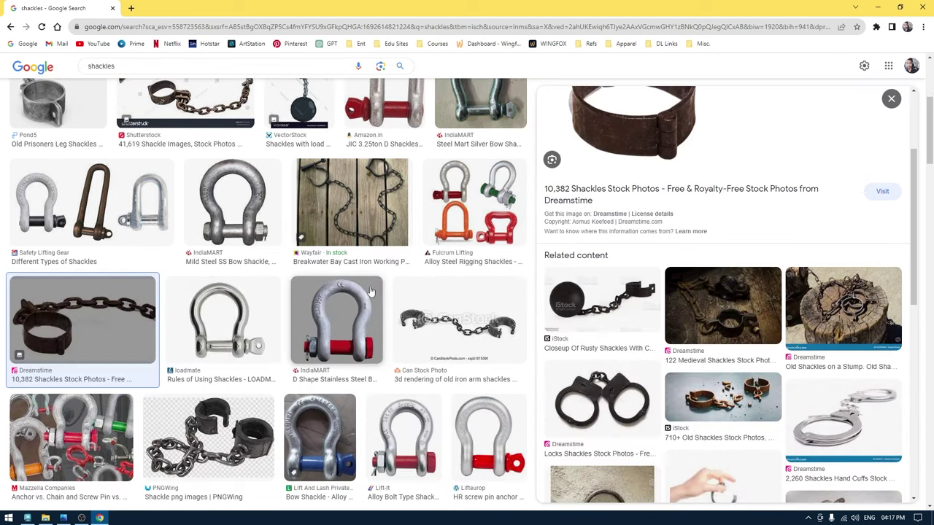
{"action": "scroll", "coordinate": [370, 290], "scroll_direction": "up", "scroll_amount": 2}
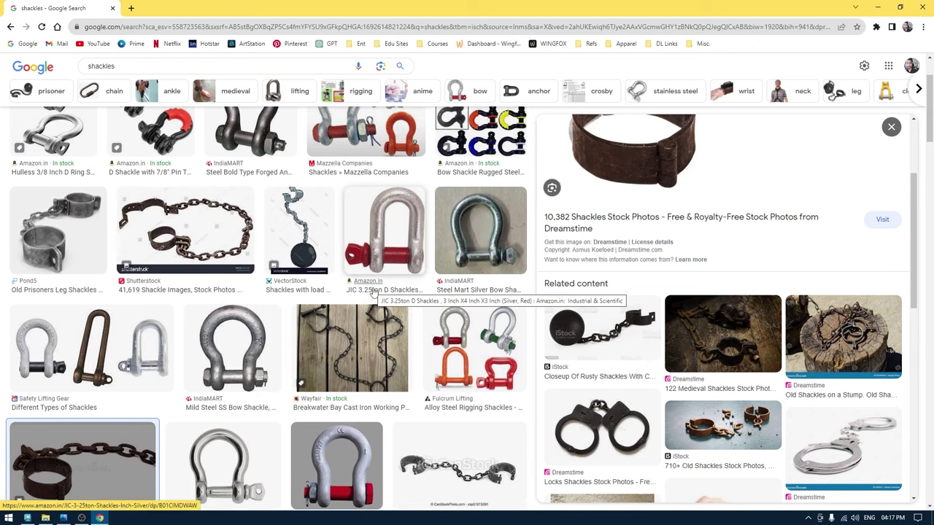
{"action": "scroll", "coordinate": [372, 293], "scroll_direction": "up", "scroll_amount": 1}
{"action": "scroll", "coordinate": [819, 229], "scroll_direction": "up", "scroll_amount": 3}
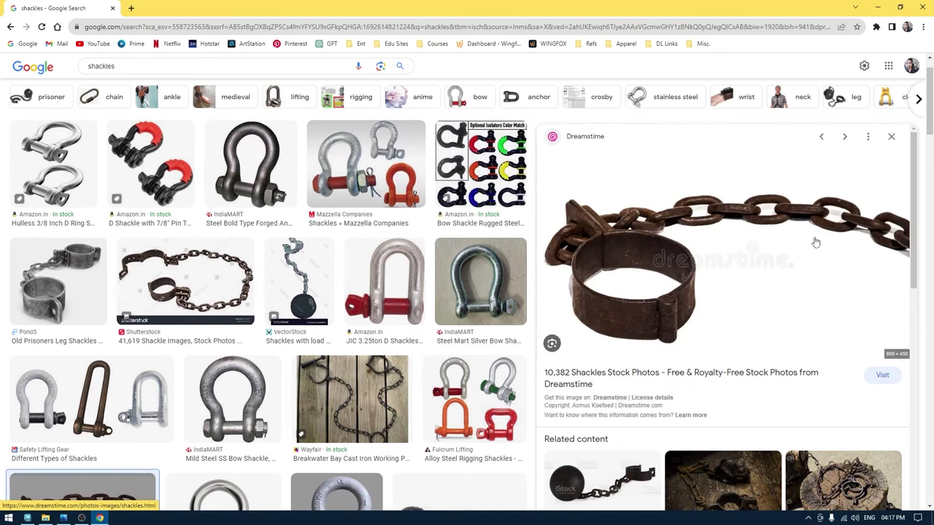
{"action": "scroll", "coordinate": [686, 242], "scroll_direction": "down", "scroll_amount": 1}
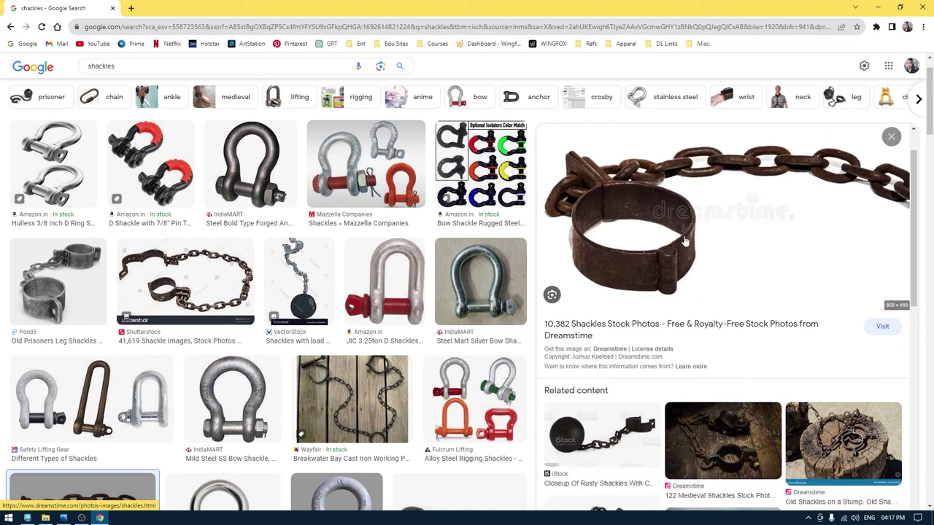
{"action": "scroll", "coordinate": [767, 192], "scroll_direction": "down", "scroll_amount": 3}
{"action": "scroll", "coordinate": [764, 192], "scroll_direction": "up", "scroll_amount": 4}
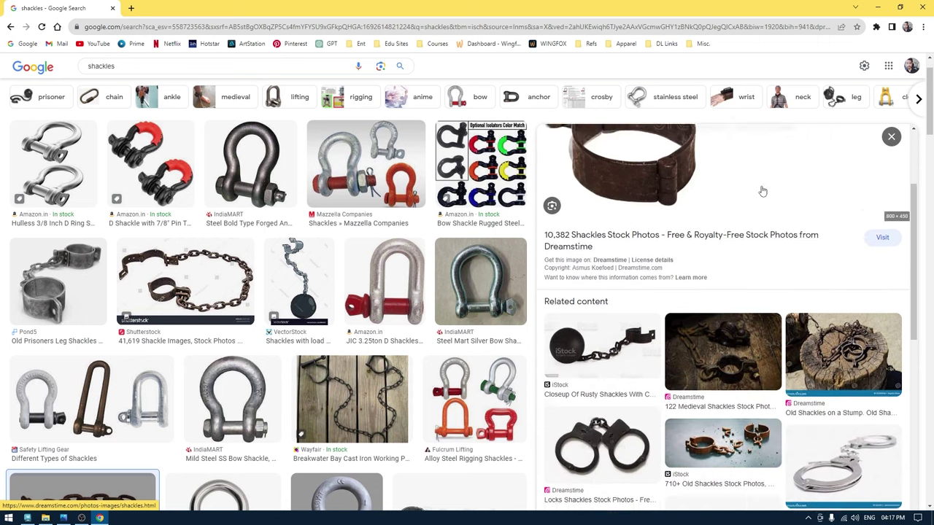
{"action": "scroll", "coordinate": [808, 232], "scroll_direction": "down", "scroll_amount": 6}
{"action": "scroll", "coordinate": [794, 240], "scroll_direction": "down", "scroll_amount": 5}
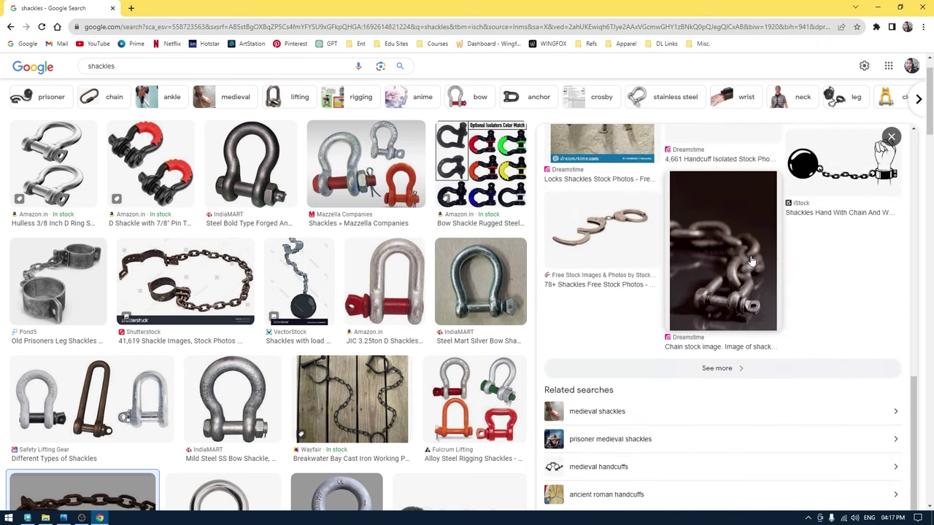
{"action": "scroll", "coordinate": [364, 259], "scroll_direction": "down", "scroll_amount": 3}
{"action": "scroll", "coordinate": [363, 259], "scroll_direction": "down", "scroll_amount": 3}
- Open the PNGWing shackle picture and look through its related images for further cuff and chain references
{"action": "left_click", "coordinate": [208, 244]}
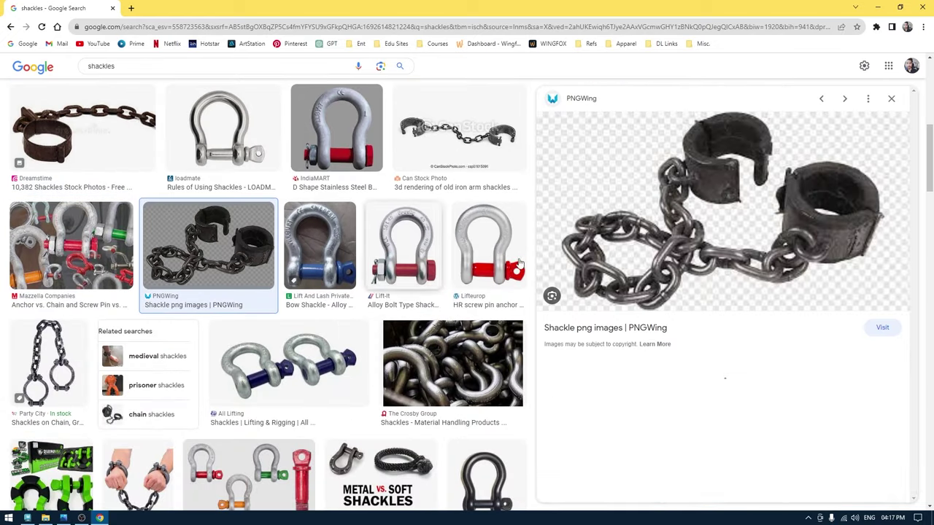
{"action": "scroll", "coordinate": [241, 248], "scroll_direction": "down", "scroll_amount": 3}
{"action": "scroll", "coordinate": [735, 315], "scroll_direction": "down", "scroll_amount": 5}
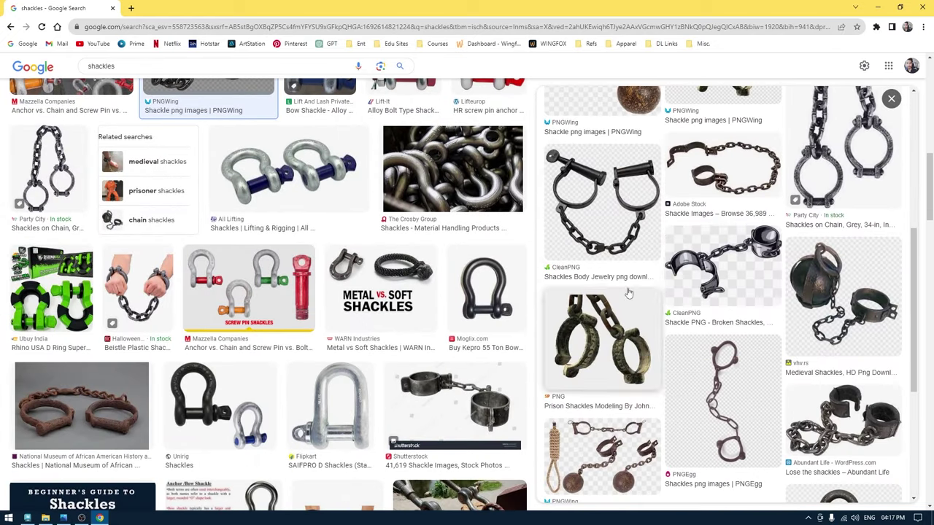
{"action": "left_click", "coordinate": [719, 177]}
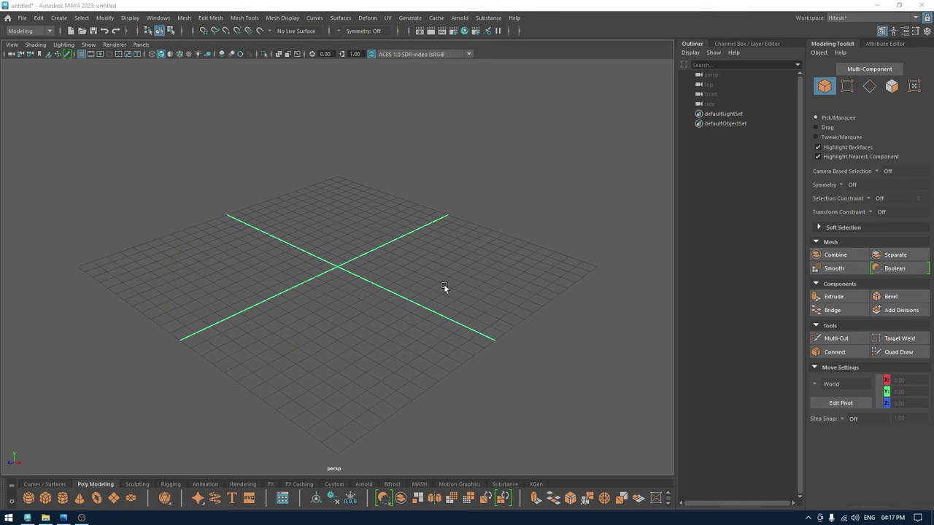
- In Maya, create a polygon pipe at the origin, rotate it to face the front view, and set its radius to 2.01
{"action": "left_click_drag", "start_coordinate": [324, 326], "coordinate": [340, 338], "text": "alt"}
{"action": "scroll", "coordinate": [340, 339], "scroll_direction": "up", "scroll_amount": 1}
{"action": "key", "text": "space"}
{"action": "left_click_drag", "start_coordinate": [358, 298], "coordinate": [358, 312]}
{"action": "key", "text": "r"}
{"action": "key", "text": "e"}
{"action": "left_click_drag", "start_coordinate": [339, 238], "coordinate": [336, 317]}
{"action": "key", "text": "t"}
{"action": "left_click_drag", "start_coordinate": [576, 142], "coordinate": [621, 148]}
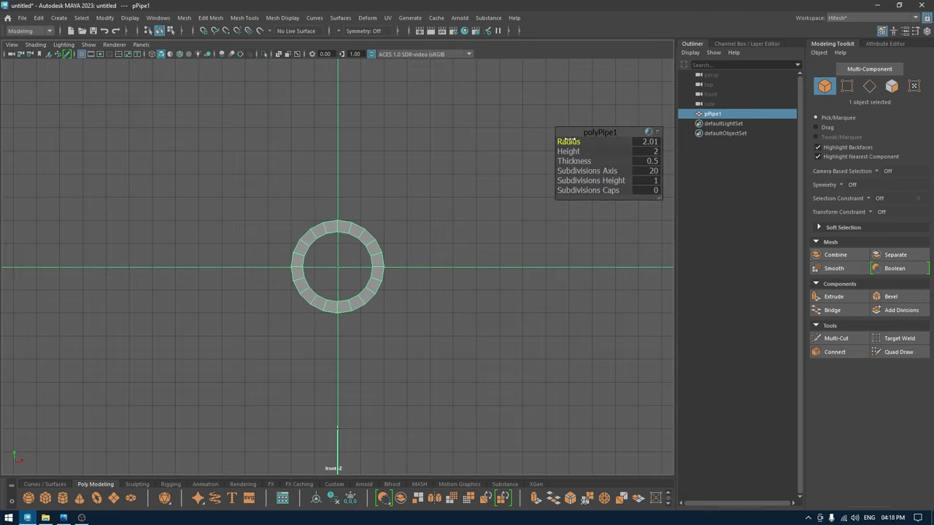
- Set the pipe's axis subdivisions to 24 and enlarge its radius slightly
{"action": "left_click", "coordinate": [645, 171]}
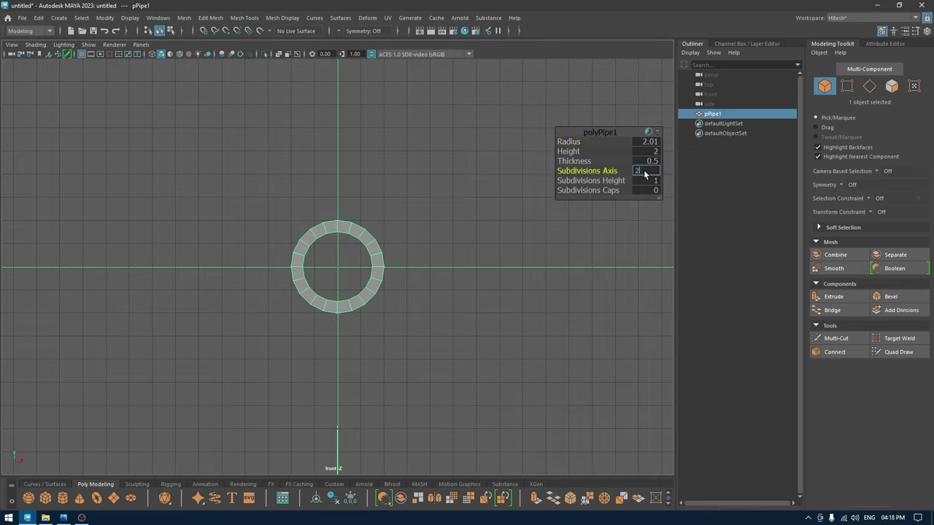
{"action": "key", "text": "Return"}
{"action": "key", "text": "Return"}
{"action": "scroll", "coordinate": [556, 179], "scroll_direction": "up", "scroll_amount": 2}
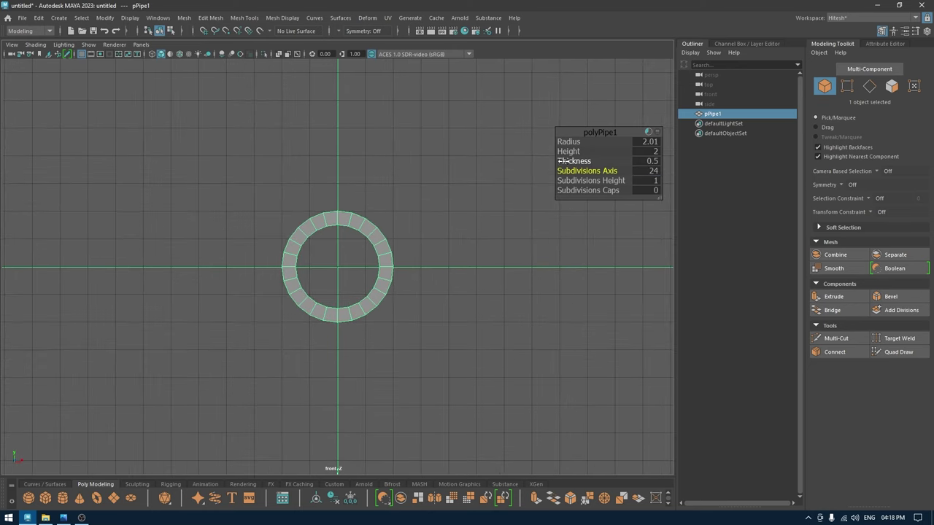
{"action": "left_click_drag", "start_coordinate": [569, 141], "coordinate": [581, 141]}
{"action": "key", "text": "w"}
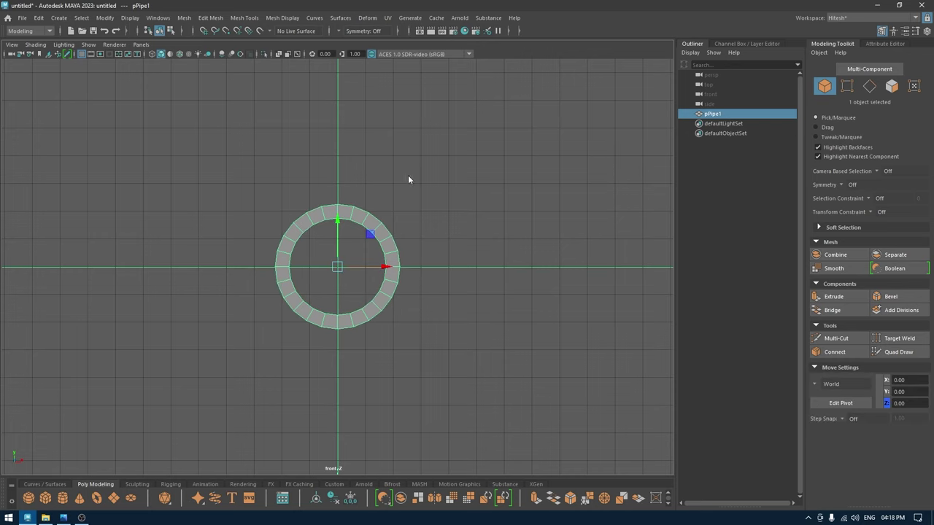
- Delete the faces of the pipe's right half and lower-left quarter as seen from the front
{"action": "right_click_drag", "start_coordinate": [456, 203], "coordinate": [457, 235]}
{"action": "left_click_drag", "start_coordinate": [442, 342], "coordinate": [297, 182]}
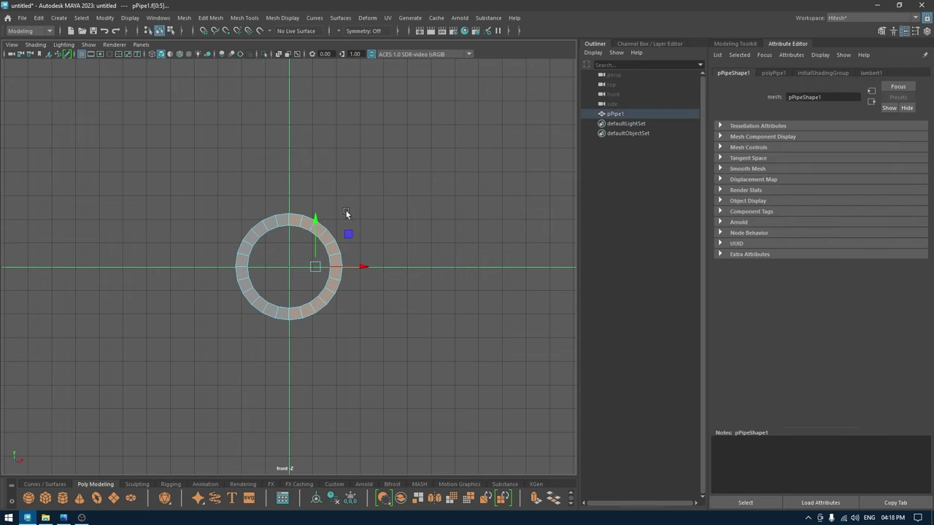
{"action": "key", "text": "Delete"}
{"action": "left_click_drag", "start_coordinate": [196, 274], "coordinate": [196, 272]}
{"action": "key", "text": "Delete"}
{"action": "key", "text": "space"}
{"action": "left_click_drag", "start_coordinate": [312, 180], "coordinate": [311, 152]}
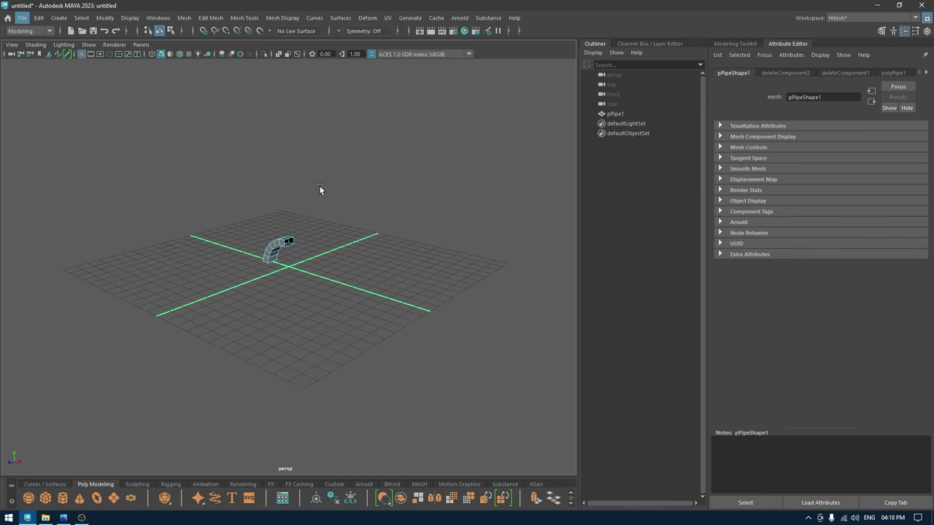
- Extend the open upper end of the quarter pipe with one short extra segment
{"action": "mouse_move", "coordinate": [322, 195]}
{"action": "left_mouse_down", "text": "alt"}
{"action": "mouse_move", "coordinate": [341, 205]}
{"action": "mouse_move", "coordinate": [323, 265]}
{"action": "mouse_move", "coordinate": [324, 305]}
{"action": "mouse_move", "coordinate": [338, 190]}
{"action": "left_mouse_up", "text": "alt"}
{"action": "scroll", "coordinate": [342, 205], "scroll_direction": "up", "scroll_amount": 6}
{"action": "scroll", "coordinate": [325, 305], "scroll_direction": "up", "scroll_amount": 4}
{"action": "middle_click_drag", "start_coordinate": [338, 190], "coordinate": [349, 232], "text": "alt"}
{"action": "right_click_drag", "start_coordinate": [349, 196], "coordinate": [342, 170]}
{"action": "key", "text": "space"}
{"action": "left_click_drag", "start_coordinate": [341, 168], "coordinate": [327, 184]}
{"action": "scroll", "coordinate": [325, 179], "scroll_direction": "up", "scroll_amount": 5}
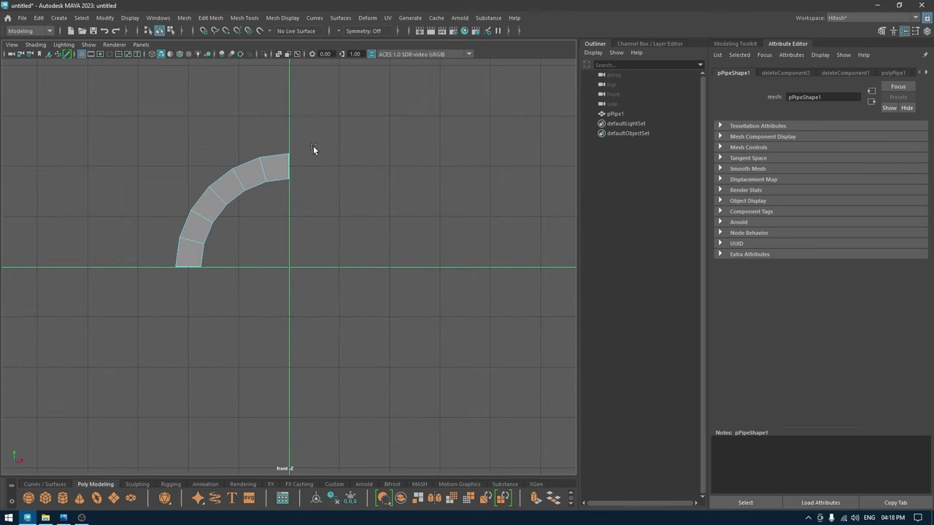
{"action": "left_click_drag", "start_coordinate": [274, 227], "coordinate": [274, 226]}
{"action": "left_click_drag", "start_coordinate": [279, 215], "coordinate": [267, 133], "text": "ctrl"}
{"action": "key", "text": "space"}
{"action": "left_click_drag", "start_coordinate": [252, 164], "coordinate": [284, 173], "text": "alt"}
{"action": "key", "text": "space"}
{"action": "left_click_drag", "start_coordinate": [340, 151], "coordinate": [340, 175]}
{"action": "scroll", "coordinate": [387, 270], "scroll_direction": "up", "scroll_amount": 4}
{"action": "middle_click_drag", "start_coordinate": [390, 277], "coordinate": [459, 348], "text": "alt"}
{"action": "left_click_drag", "start_coordinate": [401, 190], "coordinate": [341, 170]}
{"action": "key", "text": "space"}
{"action": "right_click", "coordinate": [401, 143], "text": "shift"}
{"action": "left_click", "coordinate": [339, 172]}
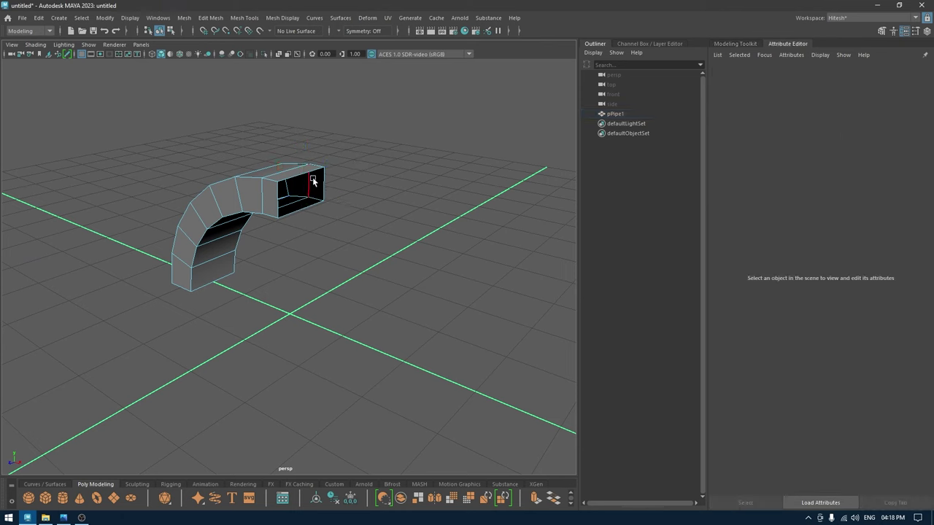
- Close the open border at the upper end of the arc with a face
{"action": "double_click", "coordinate": [309, 177]}
{"action": "right_click_drag", "start_coordinate": [348, 158], "coordinate": [337, 286], "text": "shift"}
{"action": "left_click_drag", "start_coordinate": [324, 158], "coordinate": [366, 173], "text": "alt"}
- Extrude the top face of the short end segment upward to form a tall upright tab
{"action": "right_click_drag", "start_coordinate": [367, 173], "coordinate": [368, 198]}
{"action": "left_click", "coordinate": [299, 180]}
{"action": "left_click_drag", "start_coordinate": [306, 191], "coordinate": [318, 127], "text": "alt"}
{"action": "left_click_drag", "start_coordinate": [333, 197], "coordinate": [394, 207], "text": "alt"}
{"action": "left_click_drag", "start_coordinate": [350, 143], "coordinate": [351, 115]}
{"action": "scroll", "coordinate": [356, 226], "scroll_direction": "up", "scroll_amount": 3}
- Bevel the inner edge where the upright tab meets the arc, using 3 segments and a fraction of 0.71
{"action": "left_click_drag", "start_coordinate": [362, 281], "coordinate": [328, 256], "text": "alt"}
{"action": "right_click_drag", "start_coordinate": [348, 240], "coordinate": [347, 181]}
{"action": "mouse_move", "coordinate": [345, 241]}
{"action": "left_mouse_down", "text": "alt"}
{"action": "mouse_move", "coordinate": [275, 234]}
{"action": "mouse_move", "coordinate": [336, 247]}
{"action": "mouse_move", "coordinate": [361, 240]}
{"action": "left_mouse_up", "text": "alt"}
{"action": "left_click", "coordinate": [346, 255]}
{"action": "middle_click_drag", "start_coordinate": [360, 243], "coordinate": [355, 201], "text": "alt"}
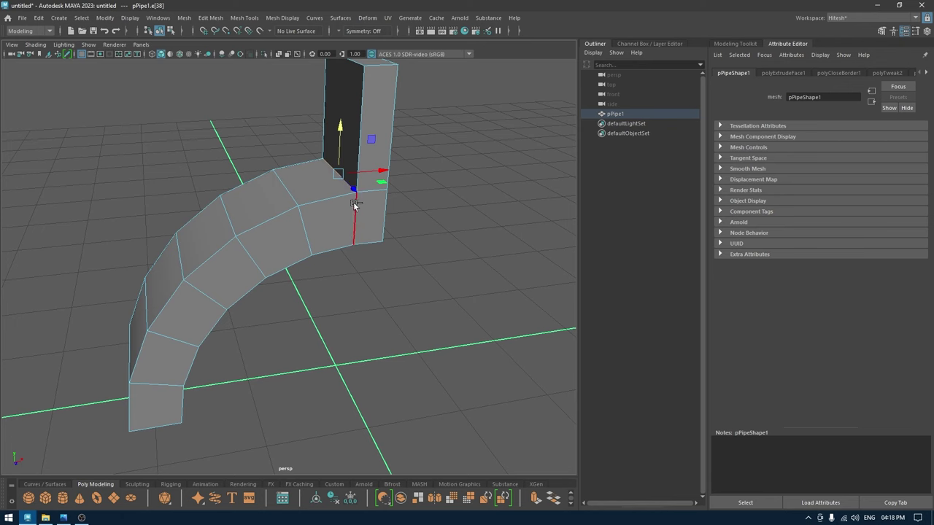
{"action": "key", "text": "ctrl+b"}
{"action": "right_click_drag", "start_coordinate": [356, 203], "coordinate": [391, 230], "text": "alt"}
{"action": "middle_click_drag", "start_coordinate": [392, 230], "coordinate": [376, 257], "text": "alt"}
{"action": "left_click_drag", "start_coordinate": [475, 141], "coordinate": [574, 151]}
{"action": "left_click_drag", "start_coordinate": [421, 200], "coordinate": [386, 204], "text": "alt"}
{"action": "left_click_drag", "start_coordinate": [481, 142], "coordinate": [484, 142]}
{"action": "left_click_drag", "start_coordinate": [334, 185], "coordinate": [383, 181], "text": "alt"}
{"action": "left_click_drag", "start_coordinate": [478, 143], "coordinate": [468, 146]}
{"action": "mouse_move", "coordinate": [340, 189]}
{"action": "left_mouse_down", "text": "alt"}
{"action": "mouse_move", "coordinate": [312, 192]}
{"action": "mouse_move", "coordinate": [329, 180]}
{"action": "mouse_move", "coordinate": [308, 177]}
{"action": "mouse_move", "coordinate": [328, 177]}
{"action": "left_mouse_up", "text": "alt"}
{"action": "key", "text": "q"}
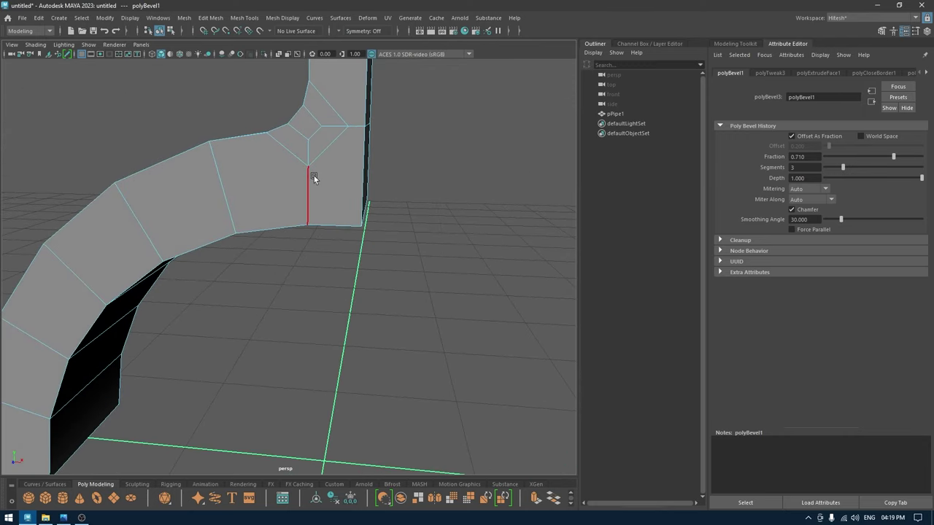
- Delete the surplus edges that the bevel added on the side face of the corner
{"action": "middle_click_drag", "start_coordinate": [344, 200], "coordinate": [352, 217], "text": "alt"}
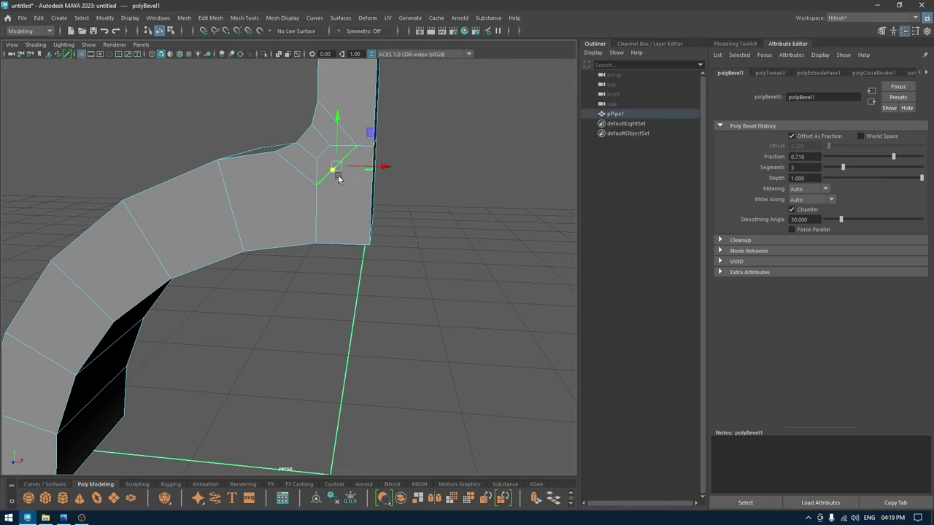
{"action": "left_click", "coordinate": [337, 175]}
{"action": "left_click", "coordinate": [318, 168], "text": "shift"}
{"action": "left_click", "coordinate": [316, 132]}
{"action": "right_click_drag", "start_coordinate": [316, 158], "coordinate": [371, 234], "text": "alt"}
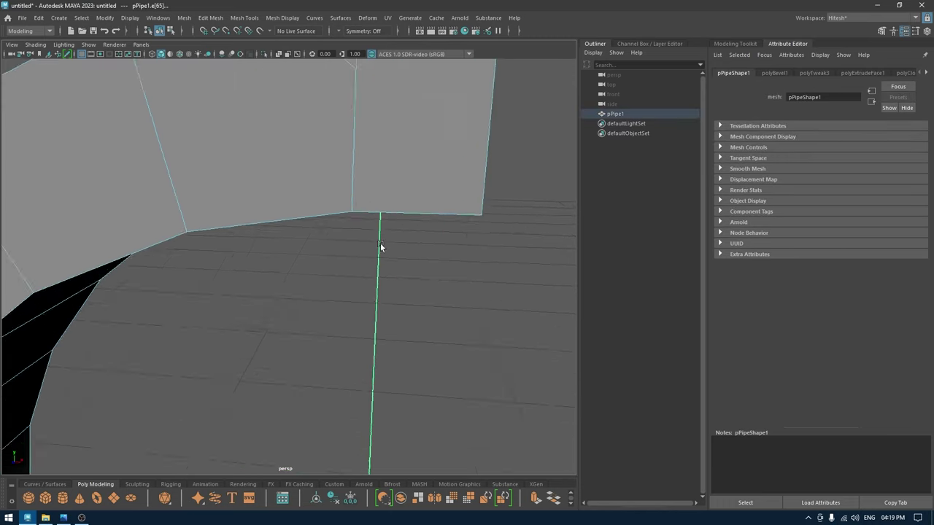
{"action": "middle_click_drag", "start_coordinate": [370, 233], "coordinate": [322, 295], "text": "alt"}
{"action": "right_click_drag", "start_coordinate": [327, 275], "coordinate": [212, 315], "text": "shift"}
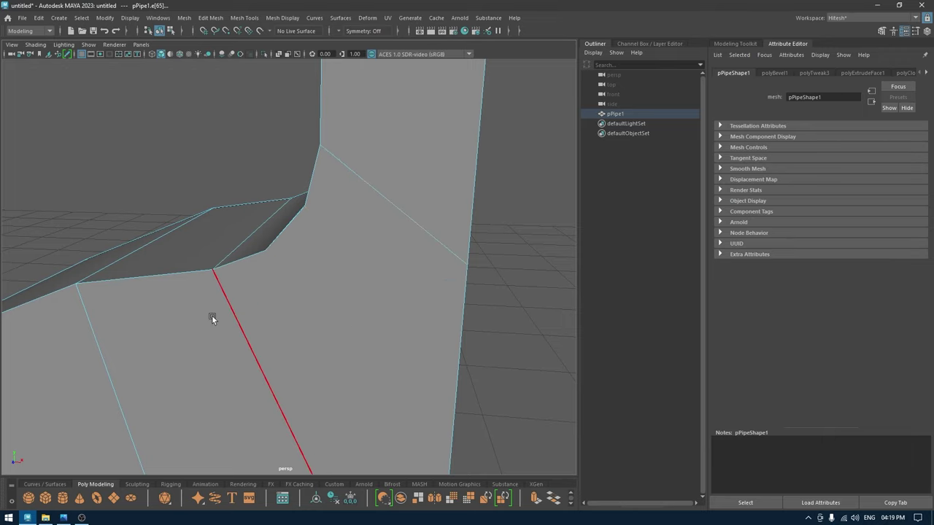
- Bevel the lower outer edge of the corner below the upright tab with a fraction of 0.6
{"action": "right_click_drag", "start_coordinate": [368, 303], "coordinate": [326, 267], "text": "alt"}
{"action": "middle_click_drag", "start_coordinate": [325, 267], "coordinate": [361, 238], "text": "alt"}
{"action": "left_click_drag", "start_coordinate": [361, 238], "coordinate": [327, 173], "text": "alt"}
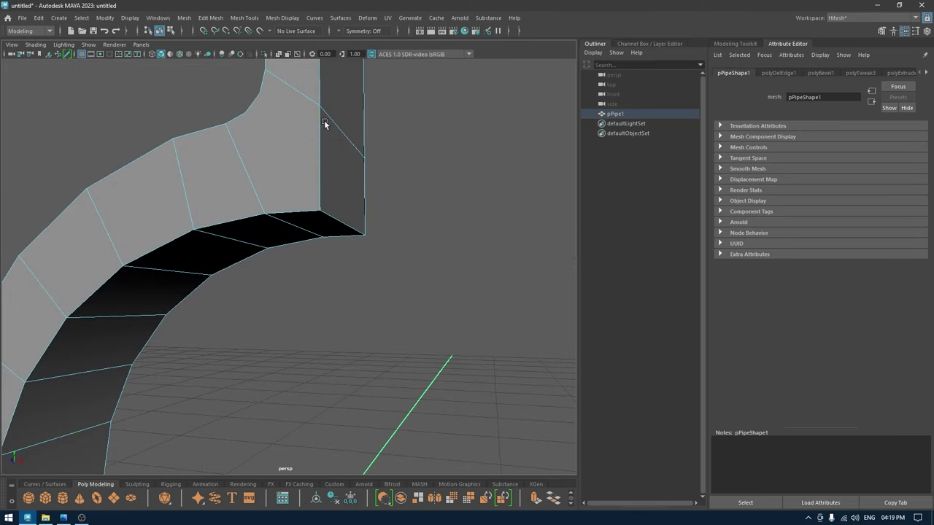
{"action": "left_click", "coordinate": [331, 217]}
{"action": "key", "text": "ctrl+b"}
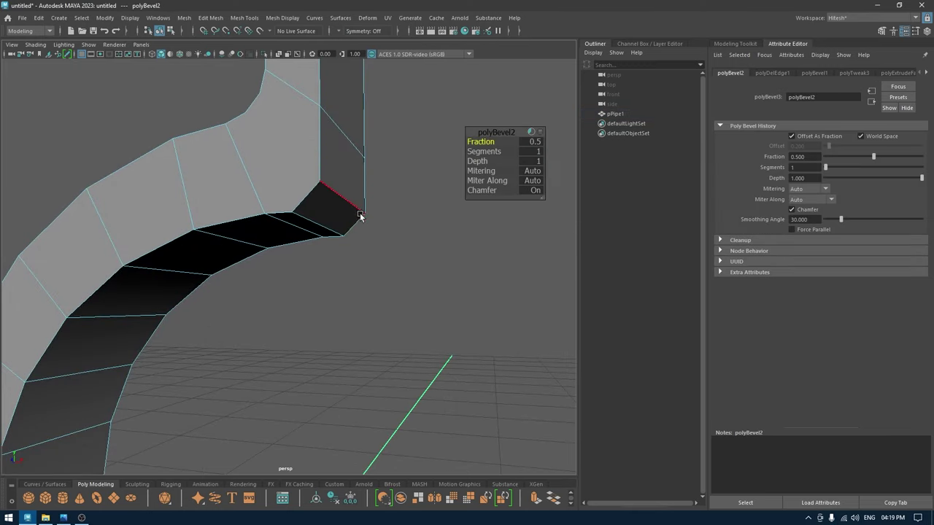
{"action": "left_click_drag", "start_coordinate": [352, 213], "coordinate": [366, 234], "text": "alt"}
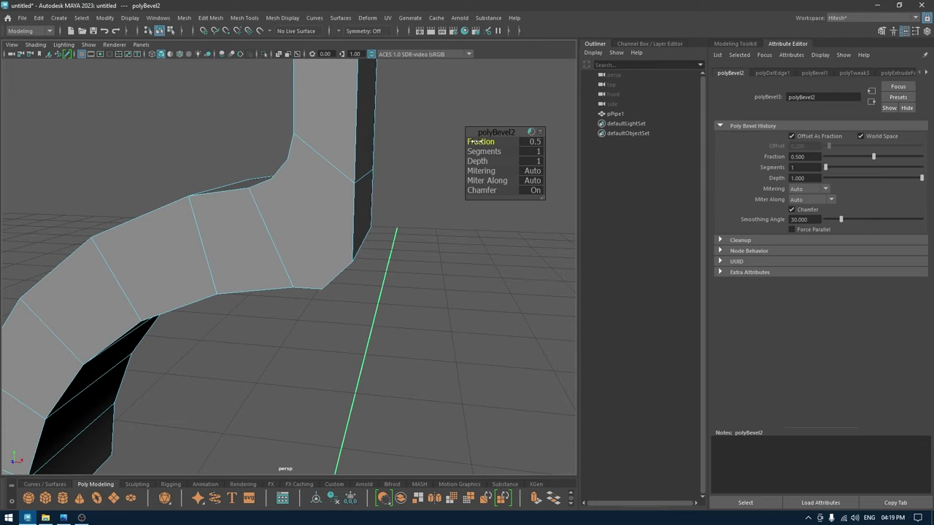
{"action": "left_click_drag", "start_coordinate": [478, 141], "coordinate": [479, 143]}
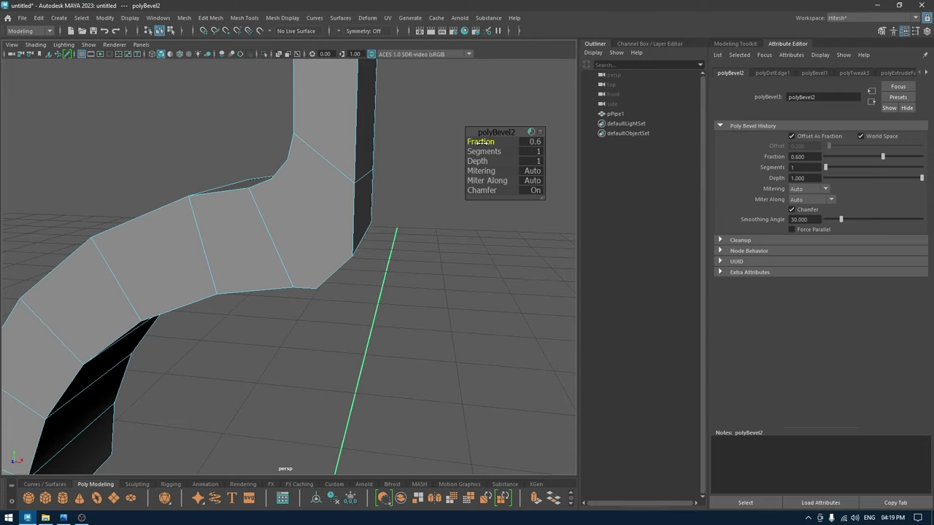
{"action": "left_click", "coordinate": [440, 176]}
- Connect the inner bevel vertices to the matching outer bevel vertices with two edges across the corner's side face
{"action": "left_click_drag", "start_coordinate": [334, 210], "coordinate": [400, 221], "text": "alt"}
{"action": "right_click_drag", "start_coordinate": [402, 221], "coordinate": [356, 219]}
{"action": "left_click_drag", "start_coordinate": [356, 219], "coordinate": [387, 229], "text": "alt"}
{"action": "middle_click_drag", "start_coordinate": [387, 230], "coordinate": [376, 190], "text": "alt"}
{"action": "left_click_drag", "start_coordinate": [376, 190], "coordinate": [332, 232], "text": "alt"}
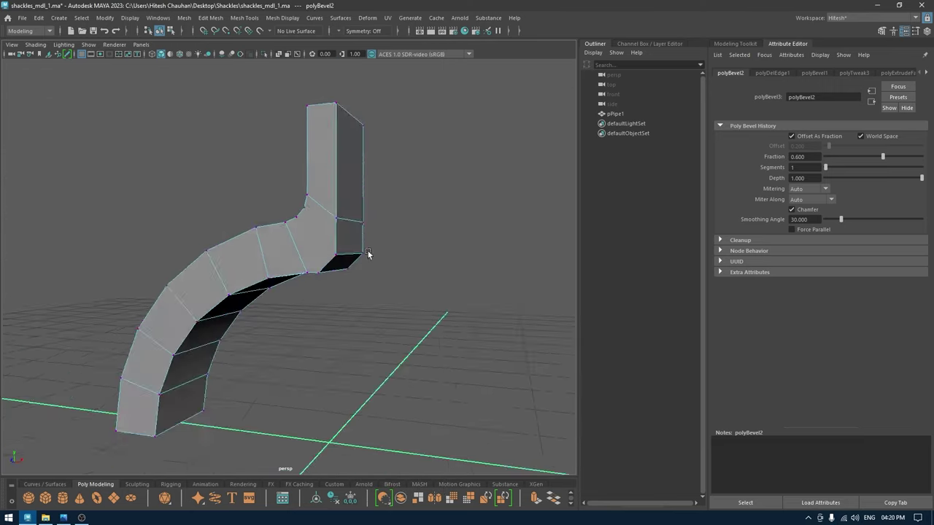
{"action": "left_click_drag", "start_coordinate": [369, 256], "coordinate": [349, 280], "text": "alt"}
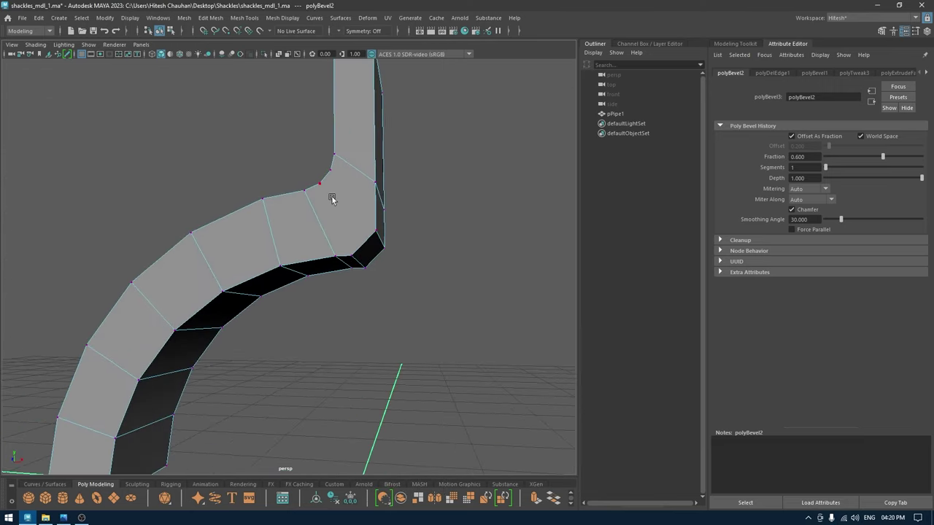
{"action": "left_click", "coordinate": [331, 196]}
{"action": "left_click", "coordinate": [356, 250], "text": "shift"}
{"action": "right_click_drag", "start_coordinate": [357, 225], "coordinate": [348, 308], "text": "shift"}
{"action": "left_click_drag", "start_coordinate": [354, 199], "coordinate": [333, 203], "text": "alt"}
{"action": "key", "text": "w"}
{"action": "left_click", "coordinate": [329, 195]}
{"action": "left_click", "coordinate": [359, 243], "text": "shift"}
{"action": "key", "text": "g"}
{"action": "key", "text": "w"}
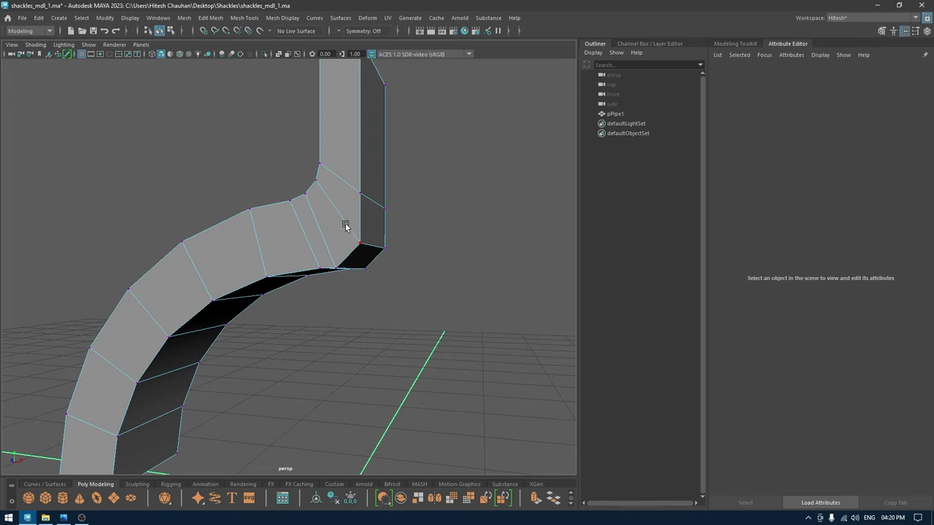
- Apply Edit Edge Flow to the edges around the corner bend to smooth its curvature
{"action": "left_click_drag", "start_coordinate": [348, 226], "coordinate": [345, 203], "text": "alt"}
{"action": "right_click_drag", "start_coordinate": [344, 203], "coordinate": [356, 295]}
{"action": "left_click", "coordinate": [351, 232]}
{"action": "mouse_move", "coordinate": [391, 252]}
{"action": "left_mouse_down", "text": "alt"}
{"action": "mouse_move", "coordinate": [363, 228]}
{"action": "mouse_move", "coordinate": [388, 249]}
{"action": "mouse_move", "coordinate": [359, 227]}
{"action": "mouse_move", "coordinate": [360, 244]}
{"action": "mouse_move", "coordinate": [384, 246]}
{"action": "mouse_move", "coordinate": [313, 183]}
{"action": "mouse_move", "coordinate": [256, 205]}
{"action": "mouse_move", "coordinate": [359, 226]}
{"action": "mouse_move", "coordinate": [284, 222]}
{"action": "mouse_move", "coordinate": [302, 215]}
{"action": "mouse_move", "coordinate": [280, 228]}
{"action": "mouse_move", "coordinate": [340, 248]}
{"action": "mouse_move", "coordinate": [399, 249]}
{"action": "left_mouse_up", "text": "alt"}
{"action": "left_click", "coordinate": [354, 214]}
{"action": "key", "text": "g"}
{"action": "key", "text": "space"}
{"action": "left_click", "coordinate": [389, 250]}
{"action": "left_click", "coordinate": [359, 227]}
{"action": "key", "text": "g"}
{"action": "key", "text": "w"}
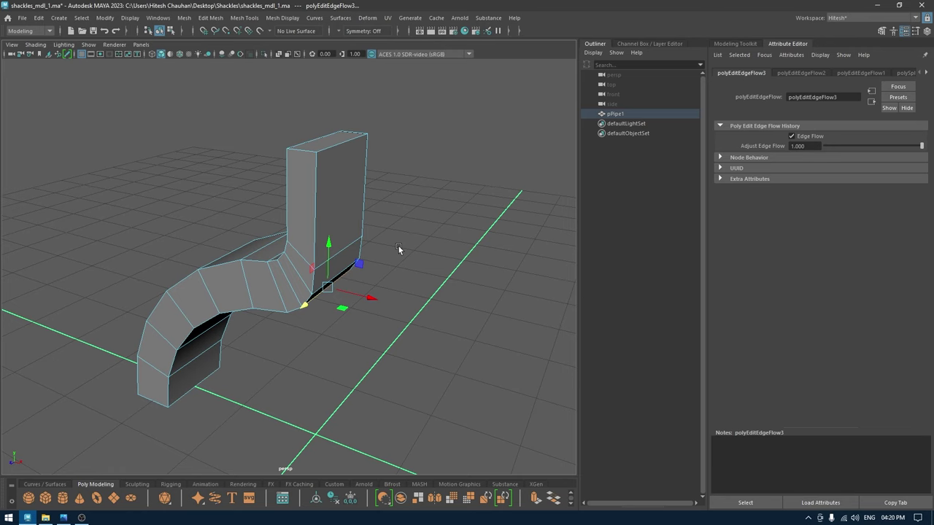
- Split the edge ring across the piece's width with a centre edge loop running along the tab and arc
{"action": "left_click_drag", "start_coordinate": [219, 238], "coordinate": [329, 215], "text": "alt"}
{"action": "middle_click_drag", "start_coordinate": [330, 215], "coordinate": [332, 225], "text": "alt"}
{"action": "left_click", "coordinate": [314, 130]}
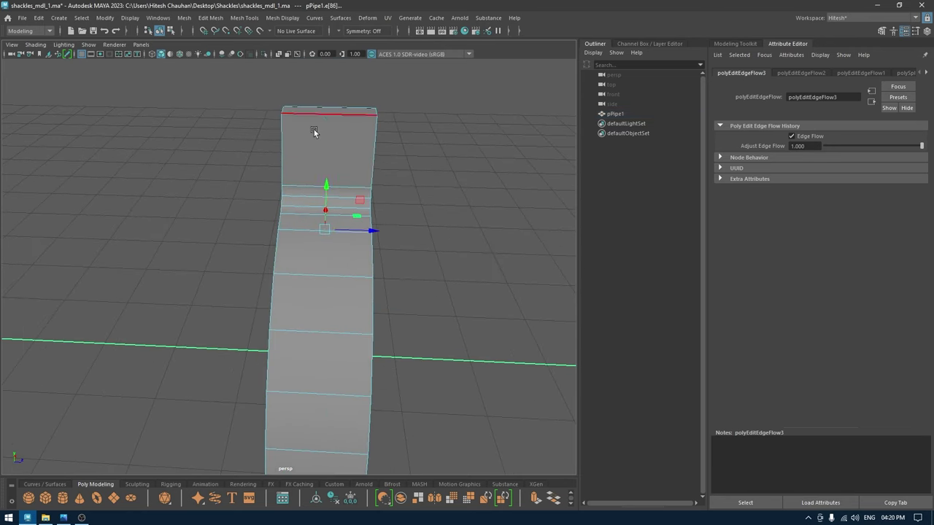
{"action": "right_click_drag", "start_coordinate": [314, 130], "coordinate": [252, 225], "text": "ctrl"}
- Bevel the two outer top corner edges of the upright tab with a fraction of 1 and 4 segments
{"action": "left_click_drag", "start_coordinate": [308, 244], "coordinate": [322, 180], "text": "alt"}
{"action": "right_click_drag", "start_coordinate": [322, 180], "coordinate": [311, 129]}
{"action": "left_click", "coordinate": [256, 177]}
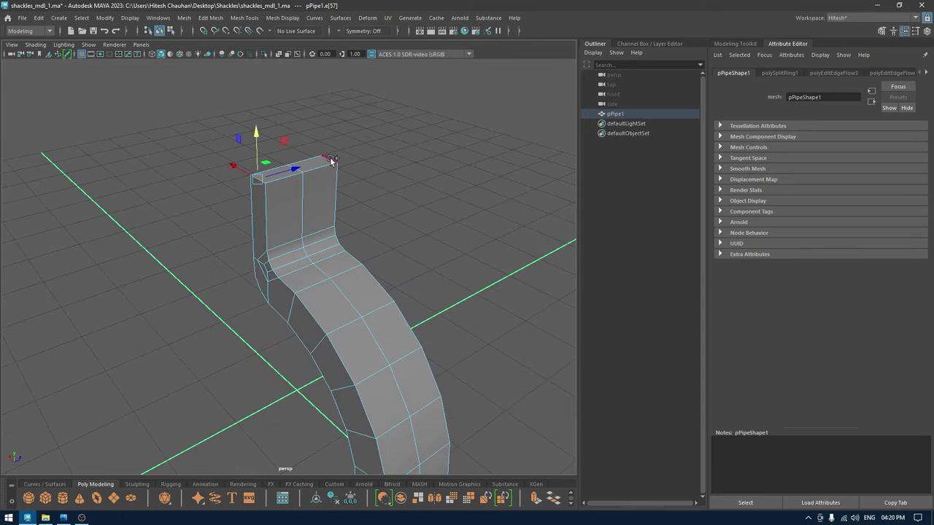
{"action": "key", "text": "ctrl+b"}
{"action": "left_click_drag", "start_coordinate": [480, 142], "coordinate": [579, 149]}
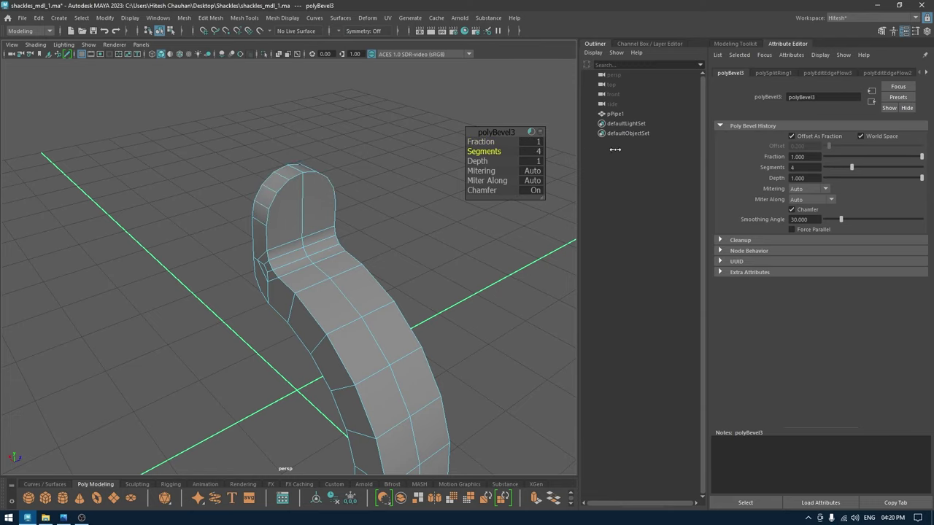
- Examine the rounded tab and the corner bend from several sides
{"action": "left_click_drag", "start_coordinate": [309, 232], "coordinate": [256, 209], "text": "alt"}
{"action": "right_click_drag", "start_coordinate": [256, 209], "coordinate": [377, 231], "text": "alt"}
{"action": "left_click_drag", "start_coordinate": [377, 231], "coordinate": [319, 231], "text": "alt"}
{"action": "middle_click_drag", "start_coordinate": [320, 231], "coordinate": [272, 244], "text": "alt"}
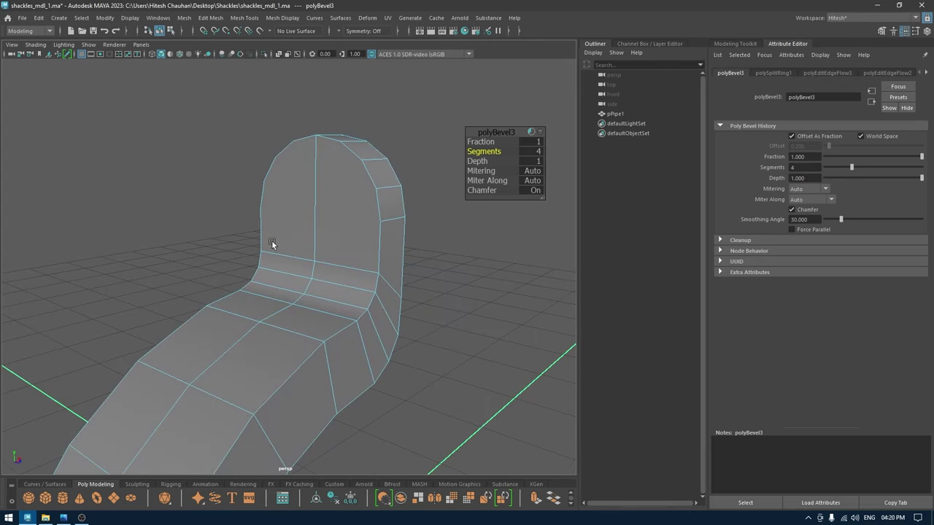
{"action": "key", "text": "q"}
{"action": "left_click_drag", "start_coordinate": [319, 248], "coordinate": [375, 242], "text": "alt"}
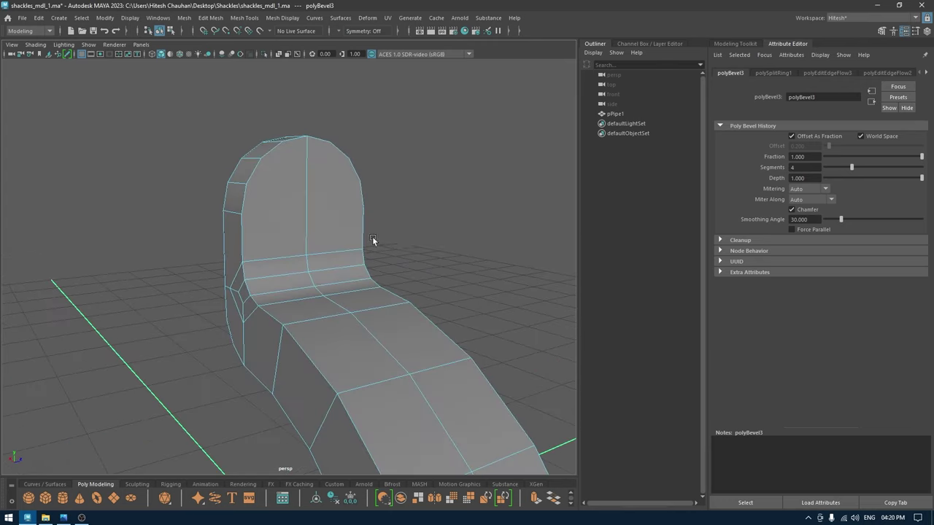
{"action": "middle_click_drag", "start_coordinate": [375, 241], "coordinate": [354, 221], "text": "alt"}
{"action": "left_click_drag", "start_coordinate": [305, 182], "coordinate": [392, 196], "text": "alt"}
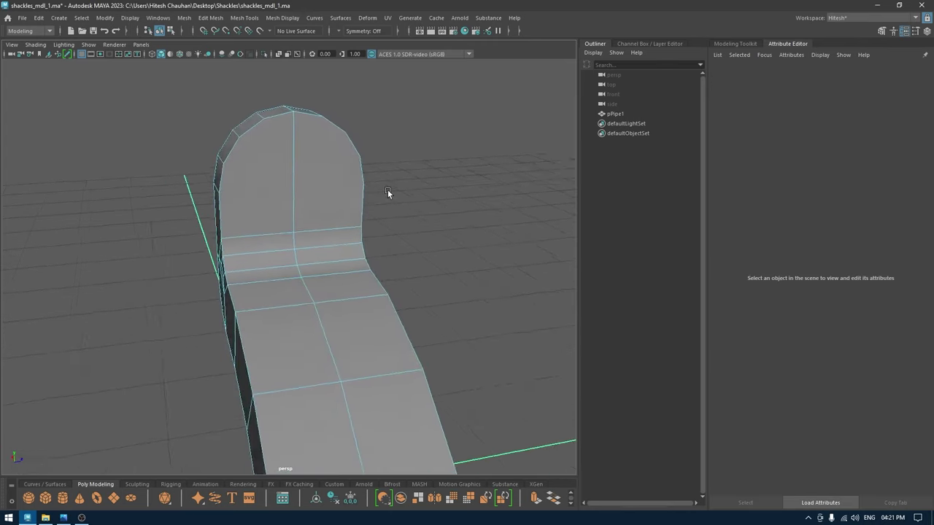
- Raise the two horizontal edges that cross the tab's outer face below its rounded end
{"action": "left_click", "coordinate": [275, 183]}
{"action": "left_click_drag", "start_coordinate": [329, 192], "coordinate": [285, 215], "text": "alt"}
{"action": "left_click", "coordinate": [286, 219], "text": "shift"}
{"action": "left_click", "coordinate": [359, 222], "text": "shift"}
{"action": "left_click_drag", "start_coordinate": [337, 228], "coordinate": [324, 207], "text": "alt"}
{"action": "right_click_drag", "start_coordinate": [324, 206], "coordinate": [316, 183]}
{"action": "left_click", "coordinate": [292, 242]}
{"action": "left_click", "coordinate": [344, 245], "text": "shift"}
{"action": "left_click_drag", "start_coordinate": [316, 197], "coordinate": [315, 165]}
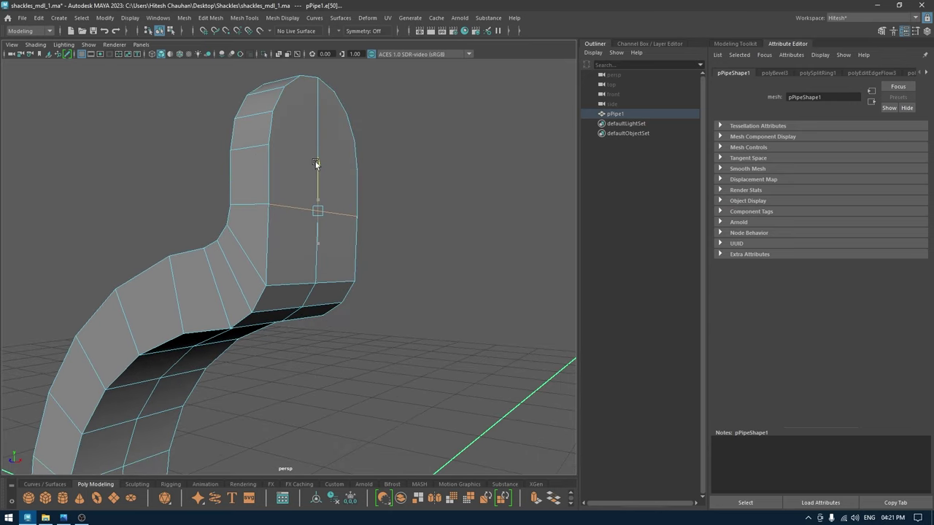
- Align the raised edges level with the matching inner-face edges in the front view
{"action": "key", "text": "space"}
{"action": "left_click_drag", "start_coordinate": [317, 161], "coordinate": [333, 175]}
{"action": "key", "text": "space"}
{"action": "scroll", "coordinate": [415, 178], "scroll_direction": "up", "scroll_amount": 5}
{"action": "middle_click_drag", "start_coordinate": [518, 219], "coordinate": [442, 478], "text": "alt"}
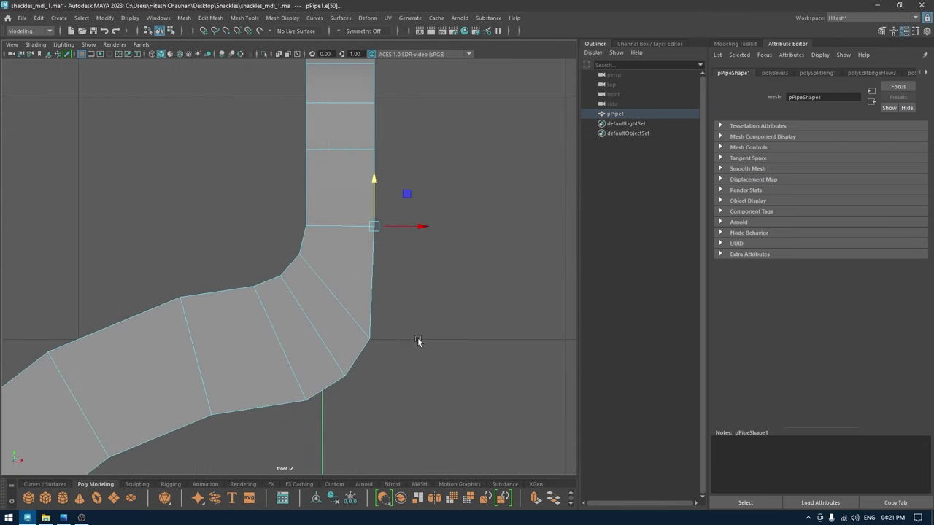
{"action": "scroll", "coordinate": [449, 217], "scroll_direction": "up", "scroll_amount": 5}
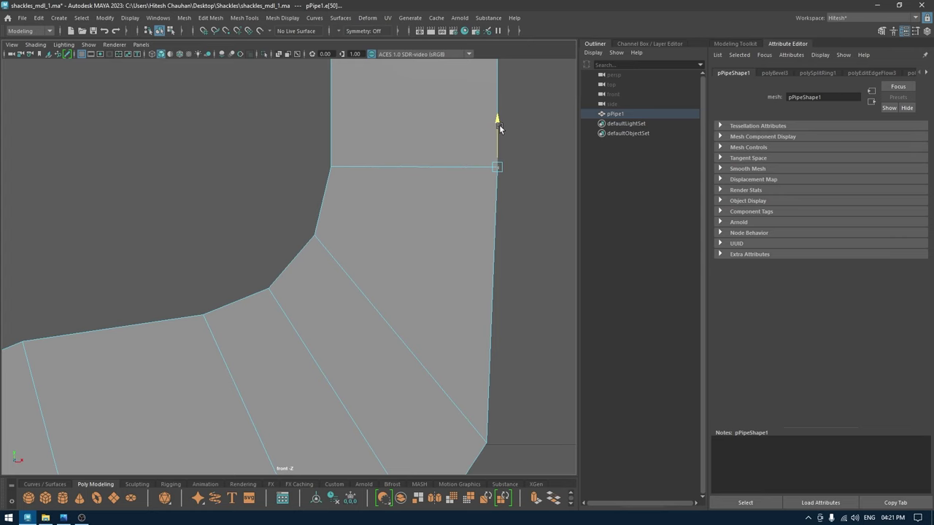
{"action": "key", "text": "space"}
{"action": "left_click_drag", "start_coordinate": [500, 126], "coordinate": [464, 134]}
- Extrude the tab's rounded inner and outer faces with an offset of about 0.26 and circularize them
{"action": "left_click_drag", "start_coordinate": [453, 163], "coordinate": [413, 223], "text": "alt"}
{"action": "right_click_drag", "start_coordinate": [296, 167], "coordinate": [291, 201]}
{"action": "mouse_move", "coordinate": [276, 241]}
{"action": "left_mouse_down", "text": "alt"}
{"action": "mouse_move", "coordinate": [294, 228]}
{"action": "mouse_move", "coordinate": [277, 227]}
{"action": "left_mouse_up", "text": "alt"}
{"action": "left_click", "coordinate": [326, 198], "text": "shift"}
{"action": "left_click_drag", "start_coordinate": [325, 198], "coordinate": [381, 205], "text": "alt"}
{"action": "key", "text": "ctrl+e"}
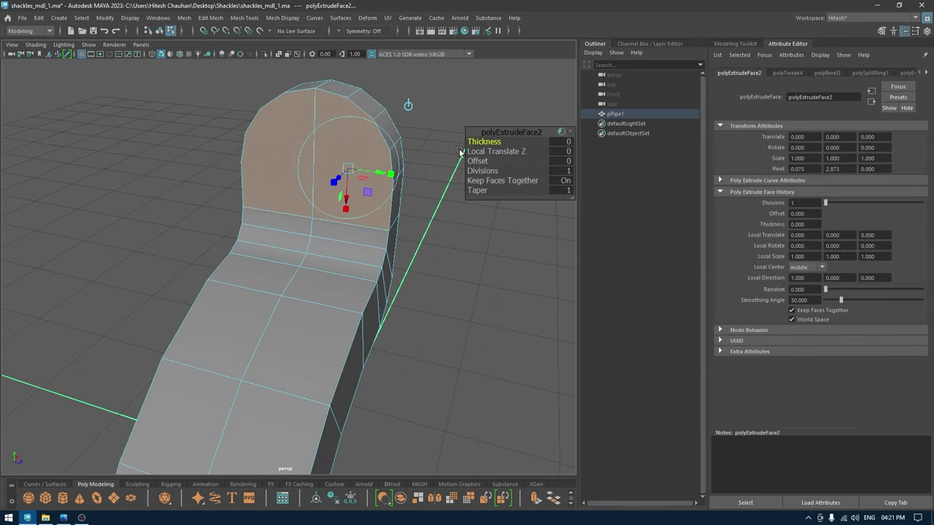
{"action": "right_click_drag", "start_coordinate": [458, 149], "coordinate": [503, 172], "text": "alt"}
{"action": "left_click_drag", "start_coordinate": [477, 161], "coordinate": [493, 160]}
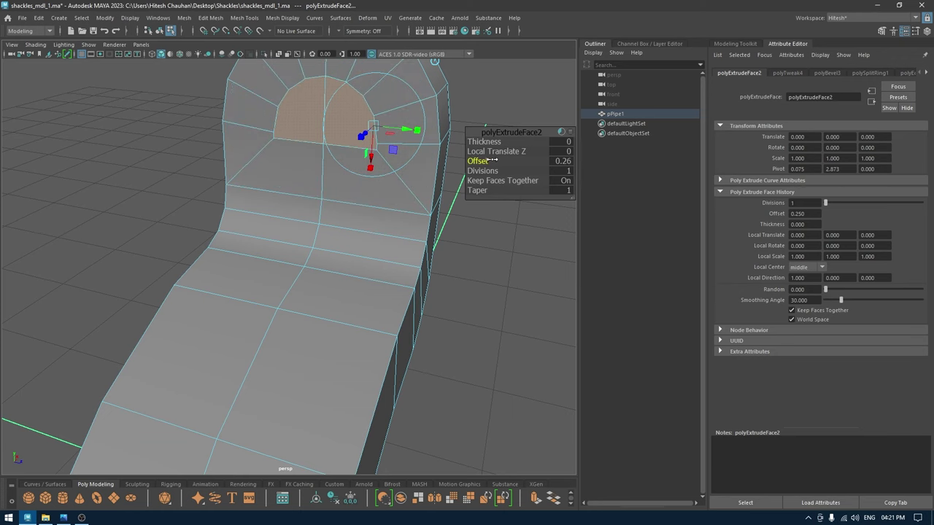
{"action": "left_click", "coordinate": [210, 17]}
{"action": "left_click", "coordinate": [227, 76]}
- Rotate the circularized faces on the tab's outer side in the side view until their dividing edge is vertical
{"action": "left_click_drag", "start_coordinate": [328, 142], "coordinate": [226, 163], "text": "alt"}
{"action": "key", "text": "w"}
{"action": "left_click", "coordinate": [269, 173]}
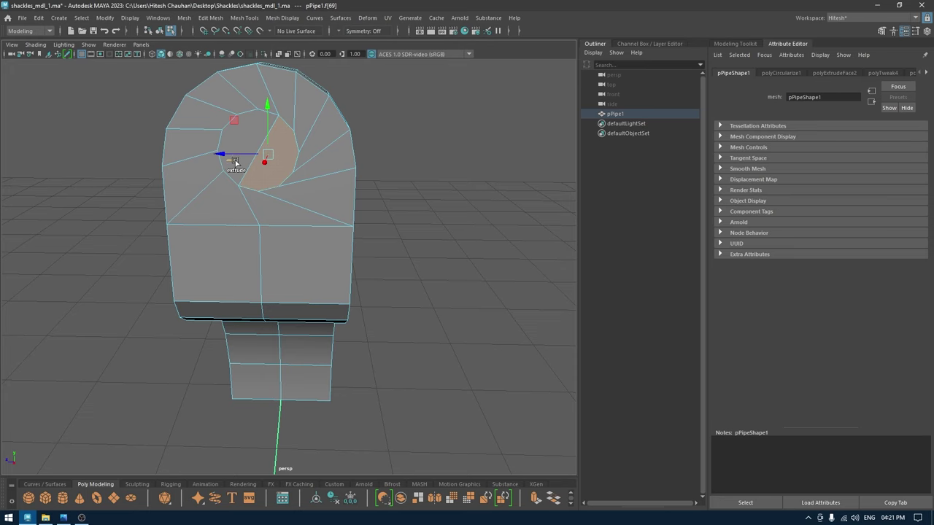
{"action": "left_click", "coordinate": [239, 168], "text": "shift"}
{"action": "key", "text": "e"}
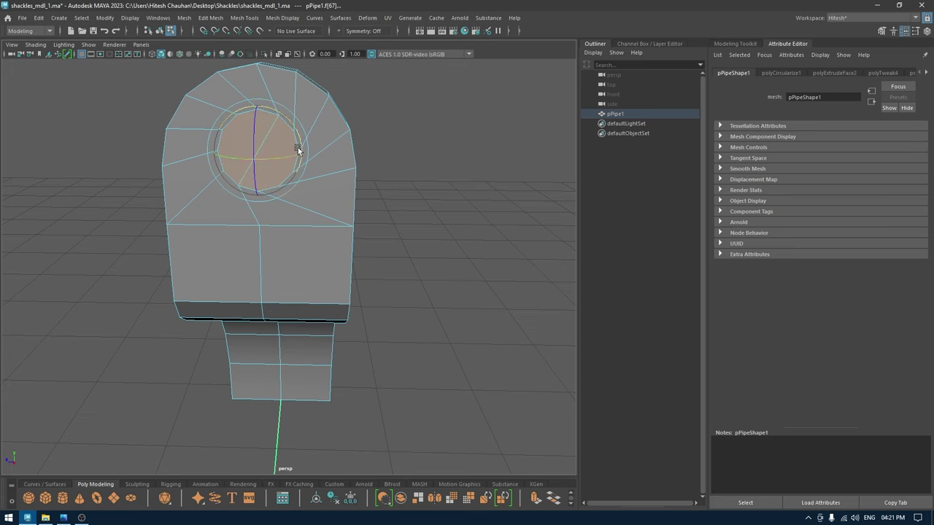
{"action": "key", "text": "space"}
{"action": "left_click_drag", "start_coordinate": [295, 141], "coordinate": [336, 145]}
{"action": "scroll", "coordinate": [301, 146], "scroll_direction": "down", "scroll_amount": 12}
{"action": "key", "text": "space"}
{"action": "scroll", "coordinate": [302, 128], "scroll_direction": "up", "scroll_amount": 2}
{"action": "middle_click_drag", "start_coordinate": [302, 128], "coordinate": [302, 261], "text": "alt"}
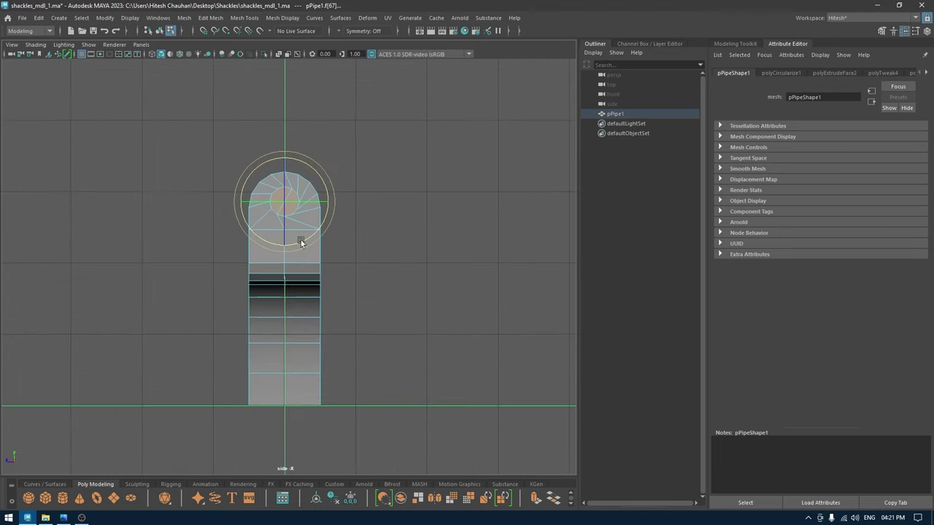
{"action": "right_click_drag", "start_coordinate": [301, 261], "coordinate": [340, 257], "text": "alt"}
{"action": "left_click_drag", "start_coordinate": [312, 180], "coordinate": [325, 159]}
{"action": "key", "text": "space"}
{"action": "left_click_drag", "start_coordinate": [334, 191], "coordinate": [334, 157]}
- Delete the circular faces on both the inner and outer sides of the tab
{"action": "left_click_drag", "start_coordinate": [359, 187], "coordinate": [478, 191], "text": "alt"}
{"action": "key", "text": "w"}
{"action": "left_click", "coordinate": [336, 151]}
{"action": "left_click", "coordinate": [299, 151], "text": "shift"}
{"action": "left_click_drag", "start_coordinate": [299, 151], "coordinate": [225, 162], "text": "alt"}
{"action": "left_click", "coordinate": [288, 166], "text": "shift"}
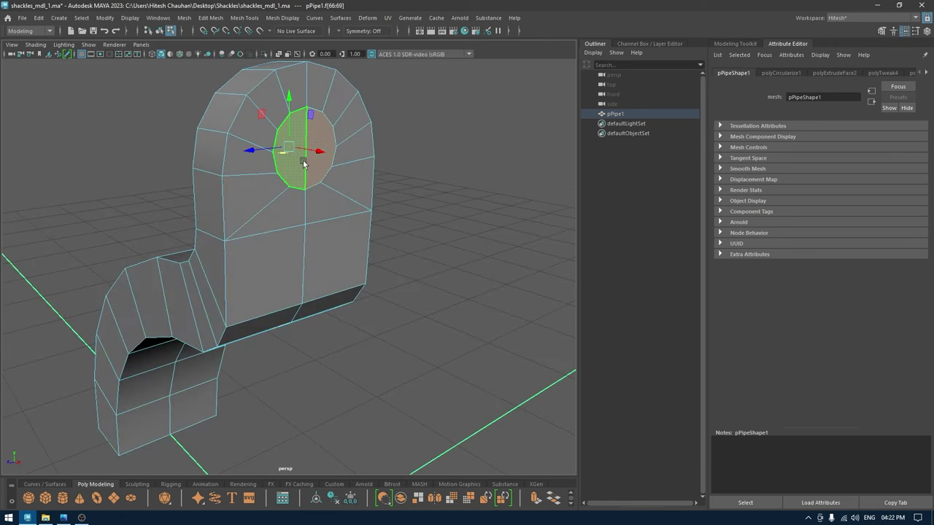
{"action": "key", "text": "Delete"}
- Bridge the two circular border edges to close the hole's inner wall through the tab
{"action": "right_click_drag", "start_coordinate": [324, 161], "coordinate": [310, 126]}
{"action": "double_click", "coordinate": [304, 109]}
{"action": "left_click_drag", "start_coordinate": [304, 109], "coordinate": [406, 169], "text": "alt"}
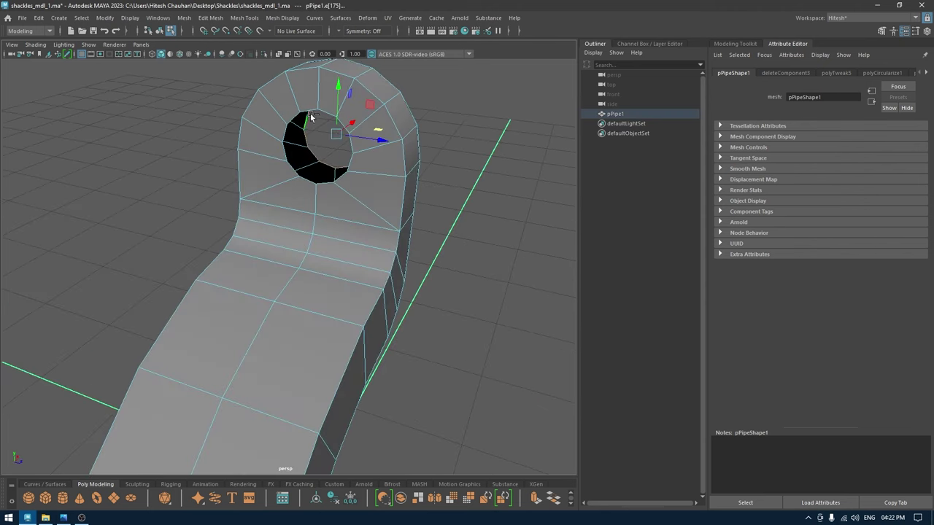
{"action": "right_click_drag", "start_coordinate": [309, 153], "coordinate": [290, 269], "text": "shift"}
- Examine the shaded tab and its bridged hole from several sides
{"action": "left_click_drag", "start_coordinate": [351, 219], "coordinate": [332, 160], "text": "alt"}
{"action": "key", "text": "w"}
{"action": "right_click_drag", "start_coordinate": [318, 129], "coordinate": [367, 114]}
{"action": "scroll", "coordinate": [446, 150], "scroll_direction": "down", "scroll_amount": 5}
{"action": "left_click_drag", "start_coordinate": [424, 140], "coordinate": [405, 143], "text": "alt"}
{"action": "left_click", "coordinate": [405, 144]}
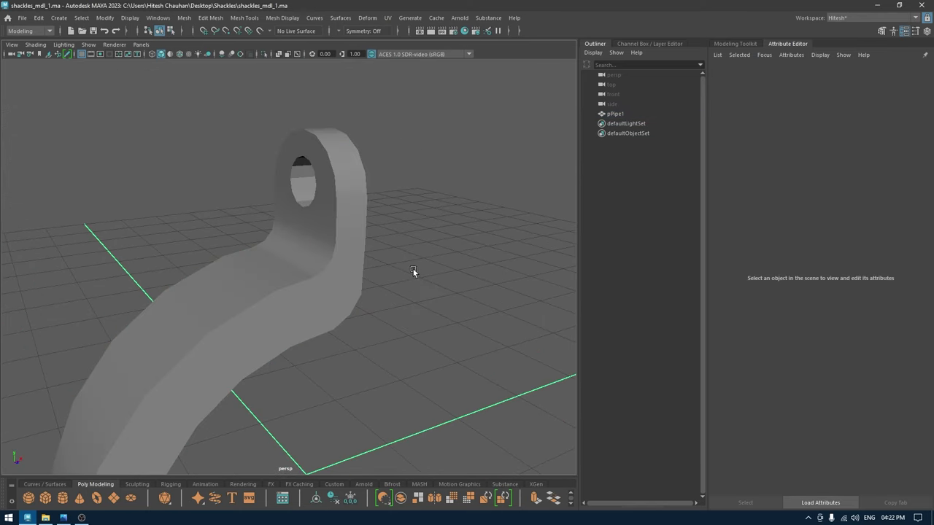
{"action": "left_click_drag", "start_coordinate": [414, 273], "coordinate": [449, 247], "text": "alt"}
{"action": "left_click_drag", "start_coordinate": [430, 201], "coordinate": [316, 242], "text": "alt"}
- Delete the faces of the piece on one side of its lengthwise centre line
{"action": "left_click", "coordinate": [316, 243]}
{"action": "scroll", "coordinate": [339, 197], "scroll_direction": "down", "scroll_amount": 4}
{"action": "left_click_drag", "start_coordinate": [341, 194], "coordinate": [326, 176], "text": "alt"}
{"action": "key", "text": "space"}
{"action": "scroll", "coordinate": [327, 179], "scroll_direction": "up", "scroll_amount": 3}
{"action": "key", "text": "F11"}
{"action": "left_click_drag", "start_coordinate": [415, 171], "coordinate": [142, 214]}
{"action": "key", "text": "space"}
{"action": "left_click_drag", "start_coordinate": [249, 255], "coordinate": [362, 259], "text": "alt"}
{"action": "left_click_drag", "start_coordinate": [275, 210], "coordinate": [119, 228], "text": "alt"}
{"action": "scroll", "coordinate": [284, 205], "scroll_direction": "up", "scroll_amount": 3}
{"action": "key", "text": "Delete"}
- Delete the two leftover hole-wall faces that stick out past the centre line
{"action": "right_click", "coordinate": [238, 168]}
{"action": "right_click_drag", "start_coordinate": [238, 167], "coordinate": [238, 192]}
{"action": "left_click_drag", "start_coordinate": [247, 180], "coordinate": [289, 209], "text": "alt"}
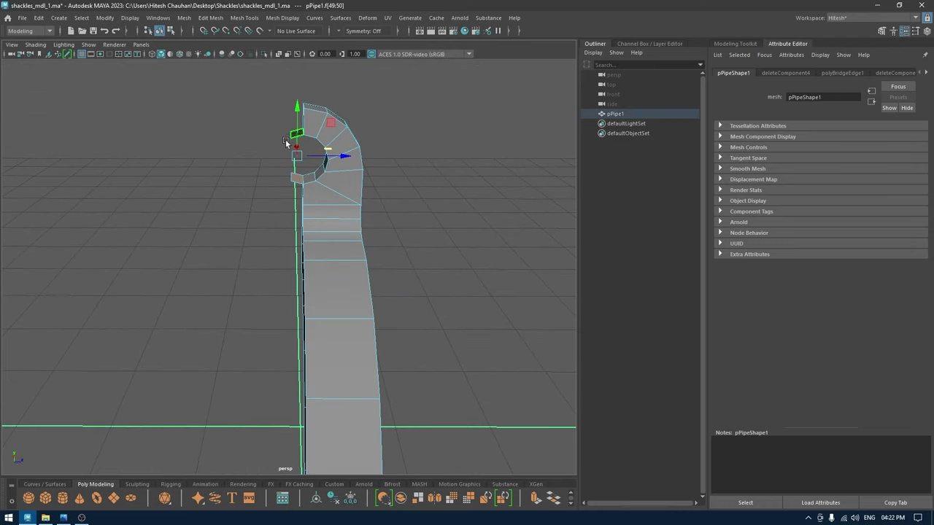
{"action": "key", "text": "Delete"}
- Mirror the half piece across the world Z axis with Cut Geometry off and border vertices merged
{"action": "right_click_drag", "start_coordinate": [333, 136], "coordinate": [410, 120]}
{"action": "right_click_drag", "start_coordinate": [394, 179], "coordinate": [369, 293], "text": "shift"}
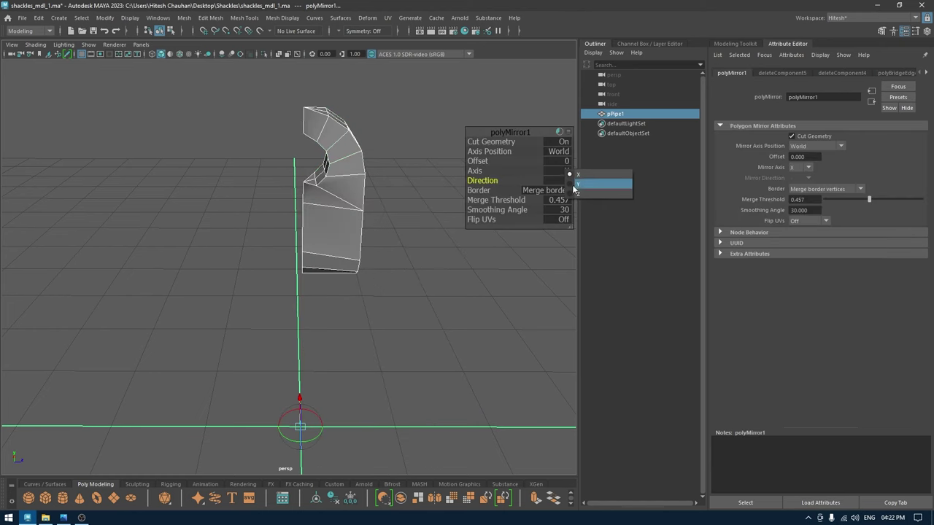
{"action": "left_click", "coordinate": [575, 194]}
{"action": "left_click_drag", "start_coordinate": [377, 173], "coordinate": [307, 192], "text": "alt"}
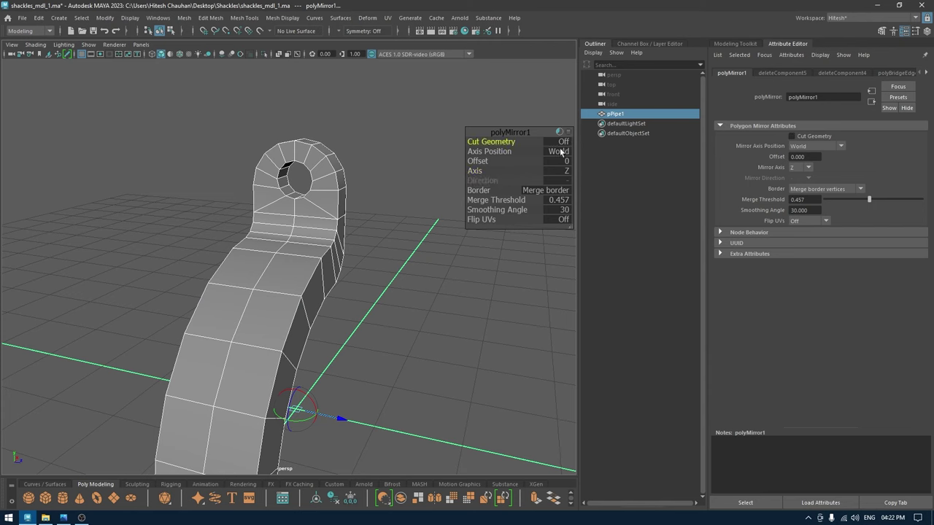
{"action": "left_click_drag", "start_coordinate": [565, 146], "coordinate": [342, 214], "text": "alt"}
{"action": "key", "text": "w"}
- Mirror the piece across the world Y axis with Cut Geometry off to form a half ring with two tabs
{"action": "middle_click_drag", "start_coordinate": [346, 223], "coordinate": [340, 138], "text": "alt"}
{"action": "key", "text": "space"}
{"action": "left_click_drag", "start_coordinate": [340, 138], "coordinate": [347, 219]}
{"action": "scroll", "coordinate": [348, 218], "scroll_direction": "down", "scroll_amount": 1}
{"action": "middle_click_drag", "start_coordinate": [352, 307], "coordinate": [360, 242], "text": "alt"}
{"action": "scroll", "coordinate": [361, 242], "scroll_direction": "up", "scroll_amount": 1}
{"action": "left_click", "coordinate": [335, 158]}
{"action": "scroll", "coordinate": [337, 154], "scroll_direction": "up", "scroll_amount": 3}
{"action": "left_click_drag", "start_coordinate": [375, 139], "coordinate": [205, 237]}
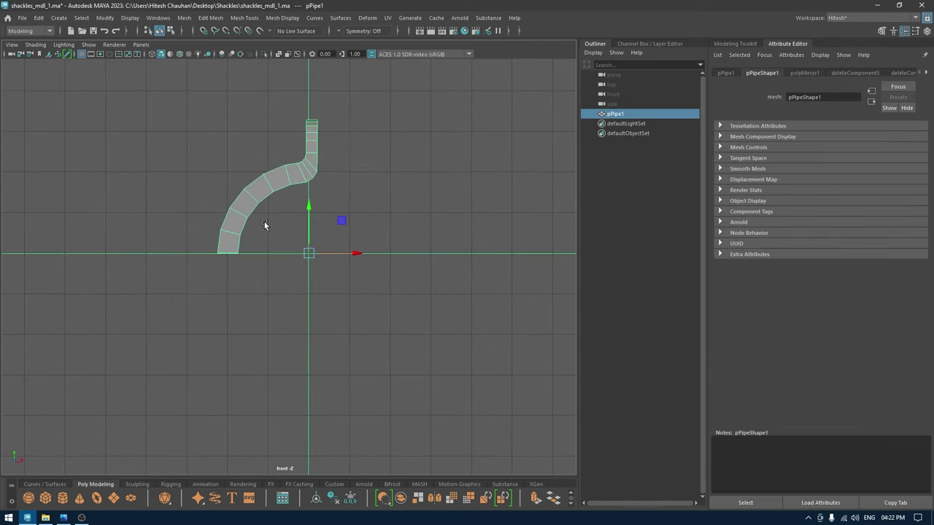
{"action": "right_click_drag", "start_coordinate": [379, 150], "coordinate": [358, 265], "text": "shift"}
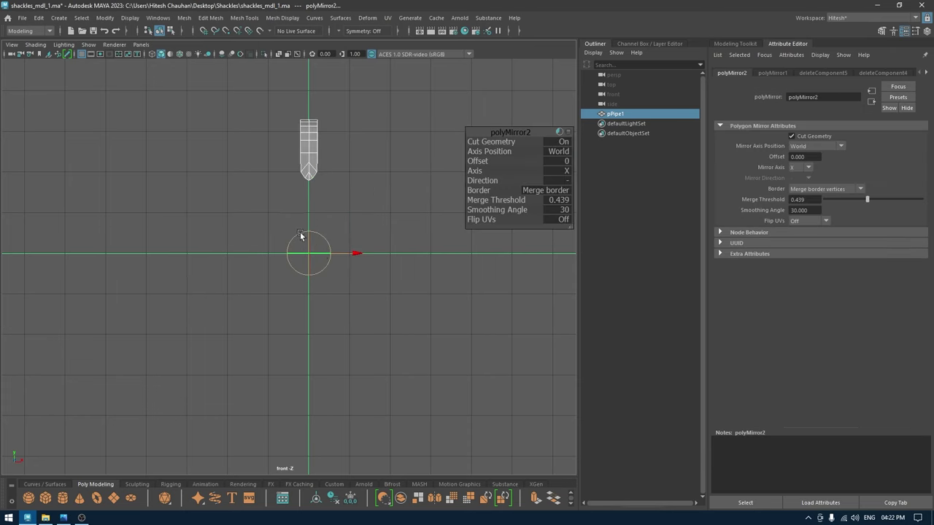
{"action": "left_click", "coordinate": [577, 187]}
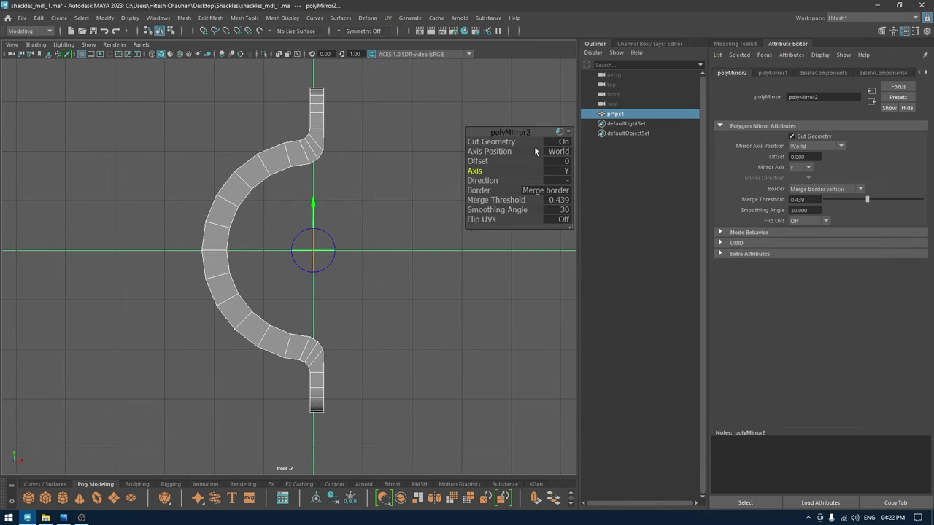
{"action": "key", "text": "w"}
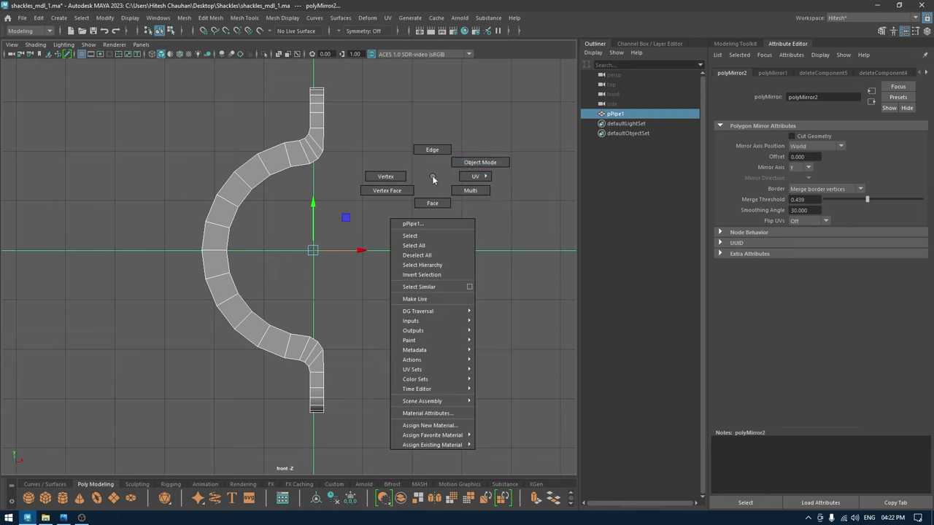
{"action": "left_click", "coordinate": [496, 151]}
- Select the edge loops around both rims of the upper tab's hole and save the scene
{"action": "key", "text": "space"}
{"action": "key", "text": "space"}
{"action": "left_click_drag", "start_coordinate": [433, 200], "coordinate": [499, 212], "text": "alt"}
{"action": "right_click_drag", "start_coordinate": [499, 213], "coordinate": [332, 200], "text": "alt"}
{"action": "left_click_drag", "start_coordinate": [331, 200], "coordinate": [255, 179], "text": "alt"}
{"action": "left_click", "coordinate": [294, 200]}
{"action": "right_click_drag", "start_coordinate": [256, 179], "coordinate": [320, 177], "text": "alt"}
{"action": "middle_click_drag", "start_coordinate": [307, 179], "coordinate": [351, 271], "text": "alt"}
{"action": "right_click_drag", "start_coordinate": [314, 256], "coordinate": [345, 180], "text": "alt"}
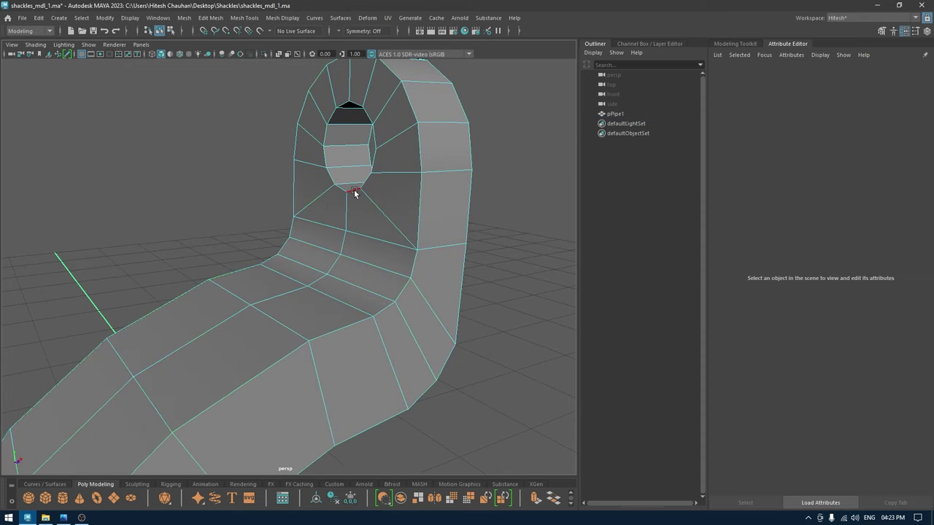
{"action": "double_click", "coordinate": [354, 190]}
{"action": "left_click_drag", "start_coordinate": [372, 187], "coordinate": [287, 225], "text": "alt"}
{"action": "right_click_drag", "start_coordinate": [388, 210], "coordinate": [381, 318]}
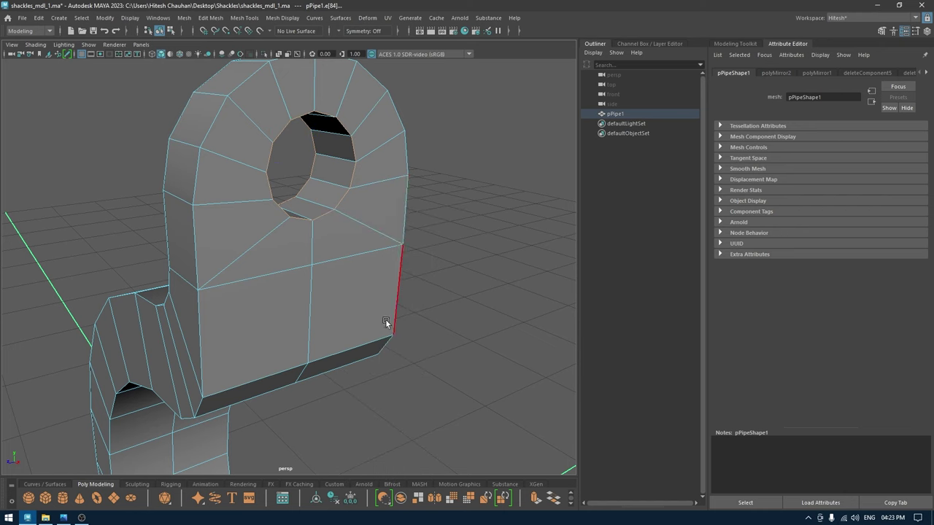
{"action": "middle_click_drag", "start_coordinate": [381, 319], "coordinate": [431, 98], "text": "alt"}
{"action": "middle_click_drag", "start_coordinate": [338, 336], "coordinate": [354, 59], "text": "alt"}
{"action": "left_click_drag", "start_coordinate": [375, 257], "coordinate": [355, 312], "text": "alt"}
{"action": "key", "text": "f"}
{"action": "key", "text": "ctrl+s"}
- Bevel the selected hole rims with a fraction of 0.23 and 2 segments
{"action": "right_click_drag", "start_coordinate": [354, 312], "coordinate": [376, 308], "text": "alt"}
{"action": "middle_click_drag", "start_coordinate": [348, 110], "coordinate": [363, 260], "text": "alt"}
{"action": "right_click_drag", "start_coordinate": [363, 261], "coordinate": [380, 271], "text": "alt"}
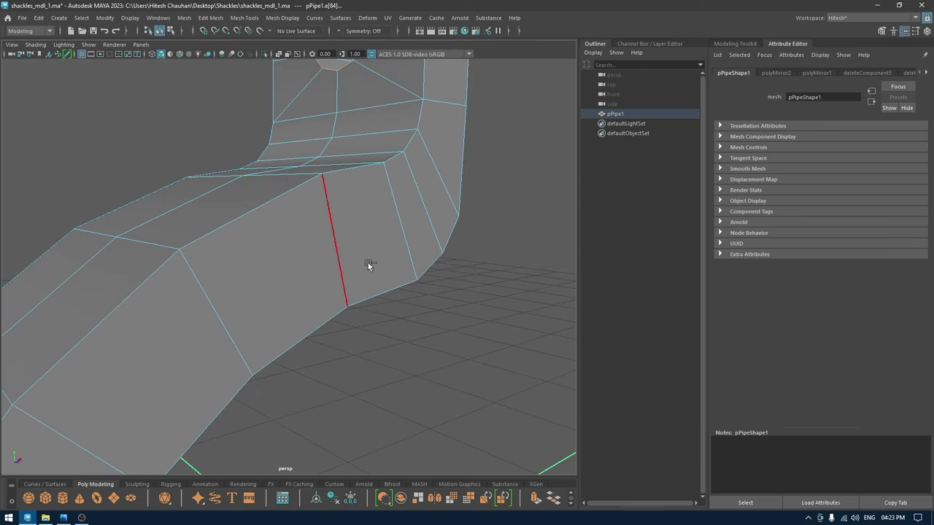
{"action": "key", "text": "ctrl+b"}
{"action": "middle_click_drag", "start_coordinate": [402, 154], "coordinate": [409, 303], "text": "alt"}
{"action": "left_click_drag", "start_coordinate": [486, 141], "coordinate": [516, 151]}
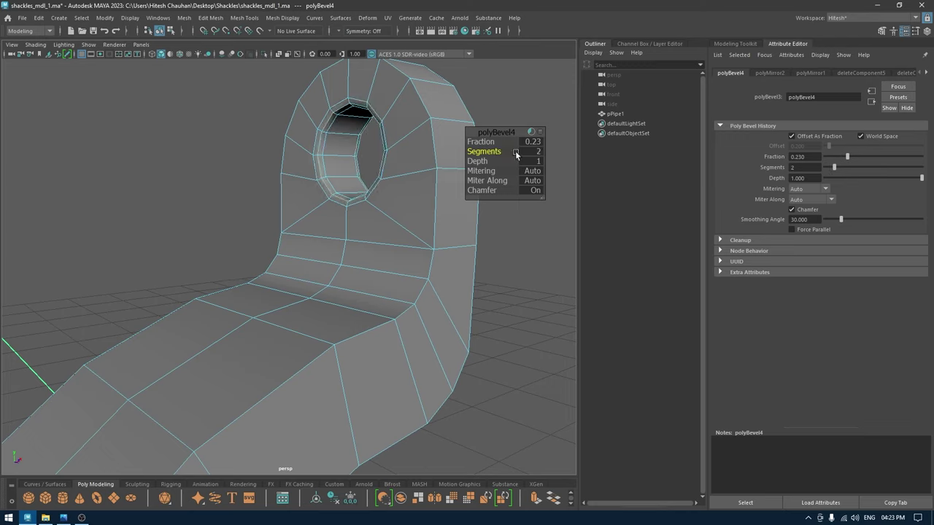
- Return to object mode and turn on ambient occlusion and anti-aliasing for the viewport
{"action": "right_click_drag", "start_coordinate": [369, 163], "coordinate": [417, 148]}
{"action": "left_click", "coordinate": [505, 168]}
{"action": "right_click_drag", "start_coordinate": [505, 168], "coordinate": [446, 135], "text": "alt"}
{"action": "left_click_drag", "start_coordinate": [446, 135], "coordinate": [428, 156], "text": "alt"}
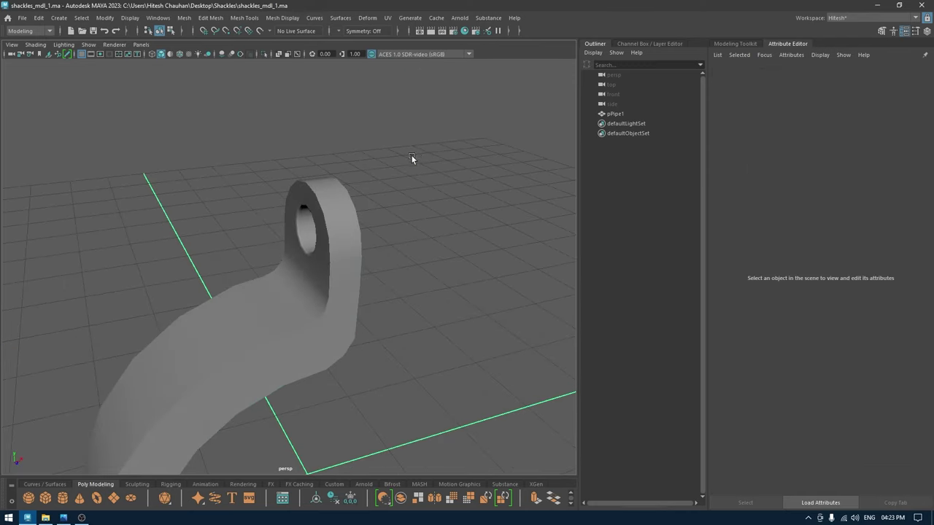
{"action": "left_click", "coordinate": [223, 55]}
{"action": "left_click_drag", "start_coordinate": [337, 138], "coordinate": [393, 113], "text": "alt"}
{"action": "key", "text": "space"}
{"action": "left_click", "coordinate": [313, 141]}
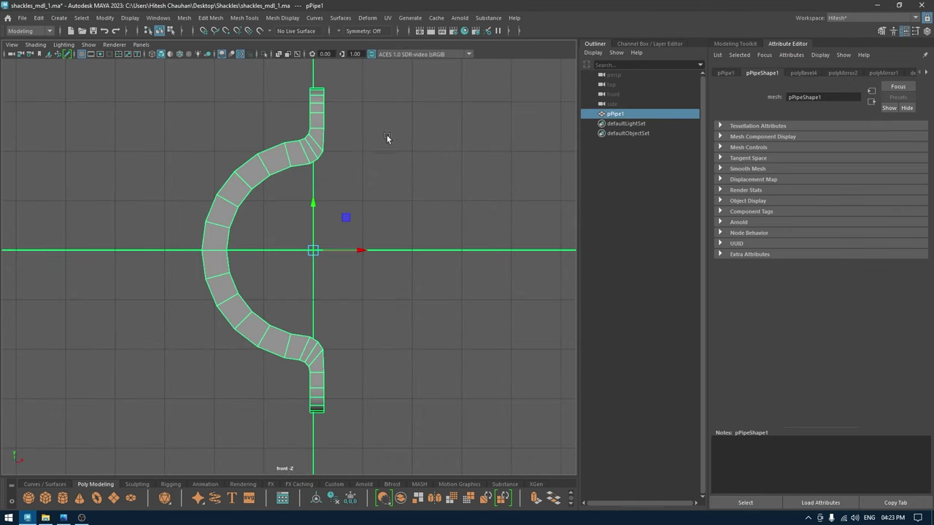
{"action": "right_click_drag", "start_coordinate": [394, 139], "coordinate": [351, 143]}
{"action": "left_click_drag", "start_coordinate": [400, 76], "coordinate": [321, 452]}
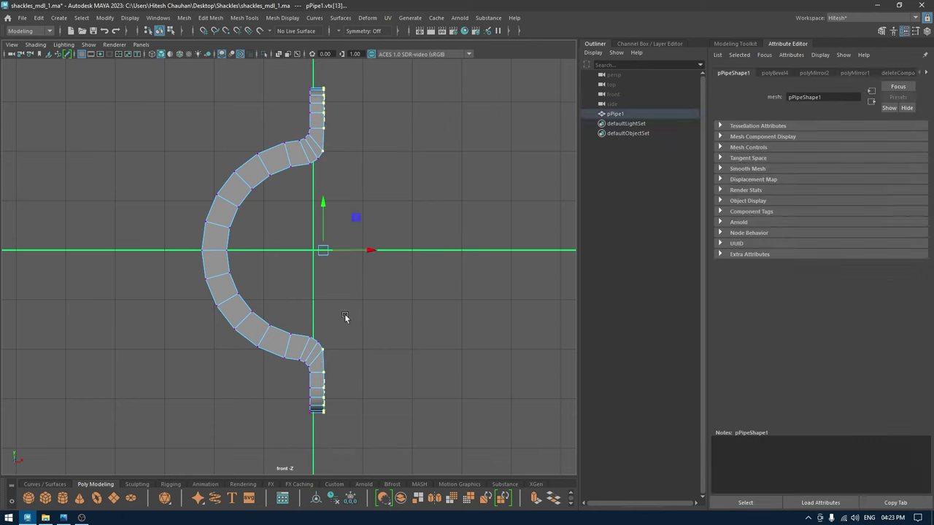
{"action": "middle_click_drag", "start_coordinate": [353, 271], "coordinate": [371, 320], "text": "alt"}
{"action": "scroll", "coordinate": [377, 321], "scroll_direction": "up", "scroll_amount": 2}
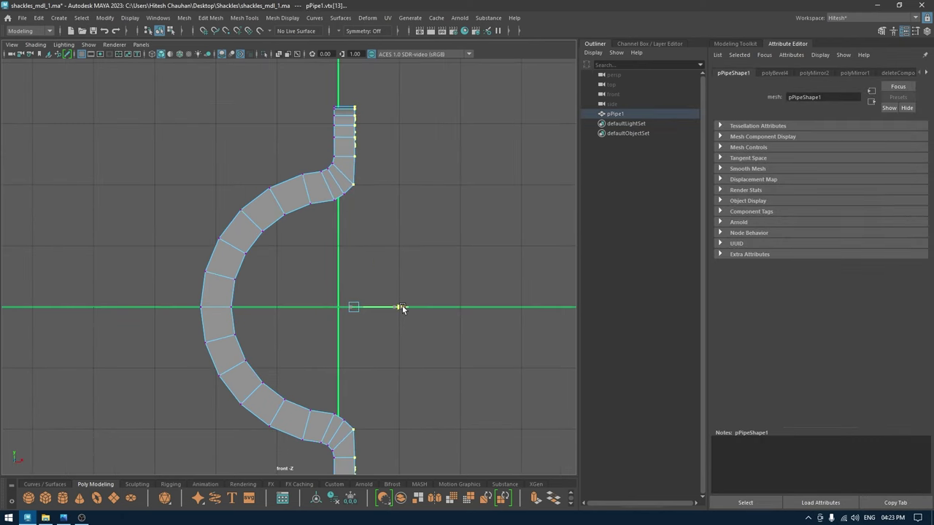
{"action": "scroll", "coordinate": [410, 189], "scroll_direction": "up", "scroll_amount": 8}
{"action": "middle_click_drag", "start_coordinate": [454, 225], "coordinate": [413, 392], "text": "alt"}
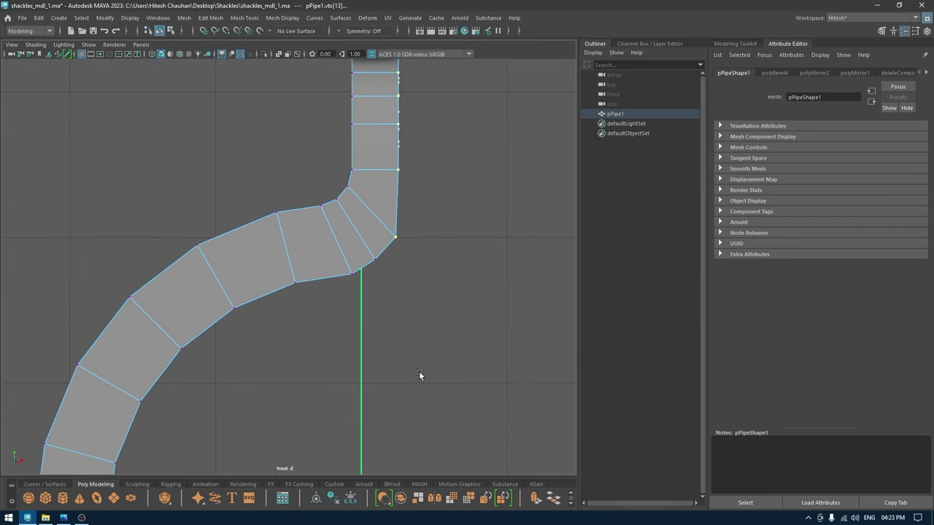
{"action": "key", "text": "space"}
{"action": "left_click_drag", "start_coordinate": [432, 197], "coordinate": [432, 184]}
{"action": "right_click_drag", "start_coordinate": [396, 197], "coordinate": [453, 183]}
{"action": "left_click", "coordinate": [444, 226]}
{"action": "left_click_drag", "start_coordinate": [444, 226], "coordinate": [349, 150], "text": "alt"}
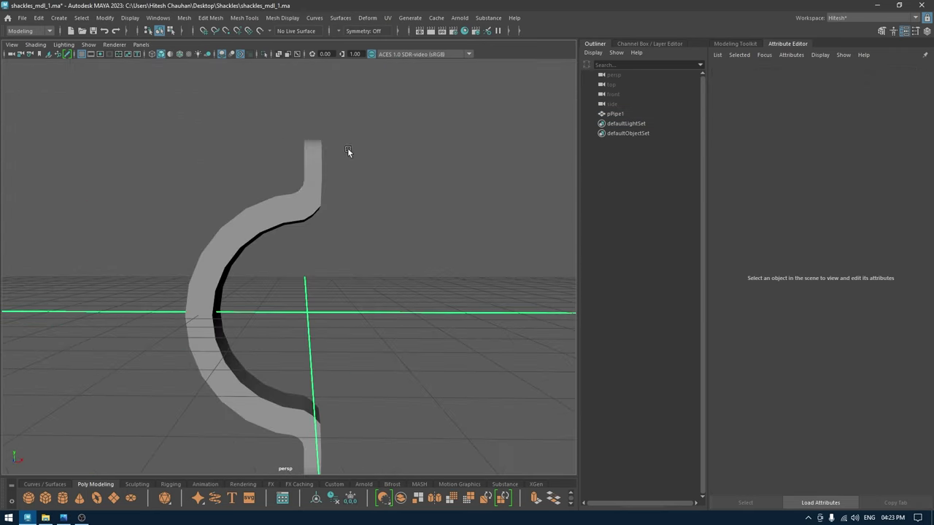
- Apply Edit Edge Flow to the edge loops along the inner bend below the upper tab
{"action": "left_click", "coordinate": [317, 172]}
{"action": "left_click_drag", "start_coordinate": [350, 191], "coordinate": [291, 208], "text": "alt"}
{"action": "right_click_drag", "start_coordinate": [292, 208], "coordinate": [435, 362], "text": "alt"}
{"action": "middle_click_drag", "start_coordinate": [434, 363], "coordinate": [433, 461], "text": "alt"}
{"action": "right_click_drag", "start_coordinate": [348, 166], "coordinate": [346, 119]}
{"action": "double_click", "coordinate": [374, 157]}
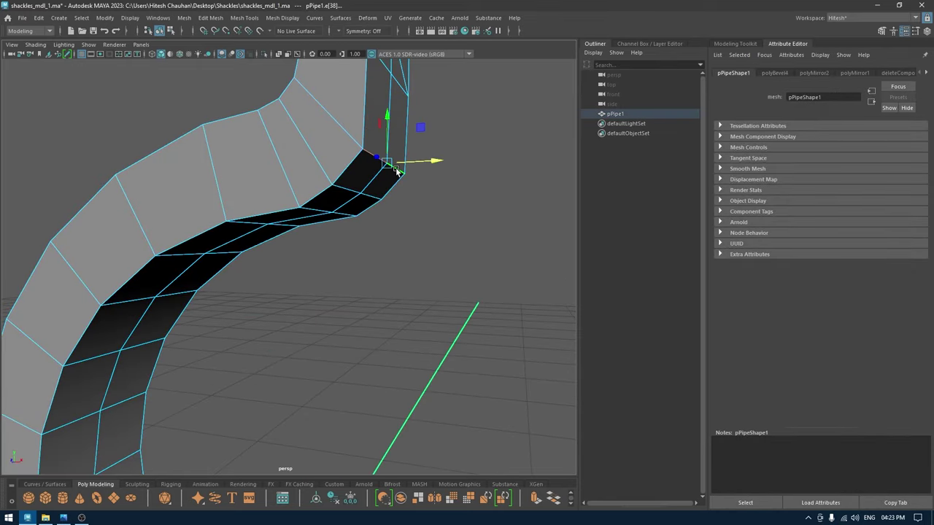
{"action": "right_click_drag", "start_coordinate": [398, 170], "coordinate": [394, 211], "text": "shift"}
{"action": "right_click_drag", "start_coordinate": [387, 266], "coordinate": [386, 267], "text": "shift"}
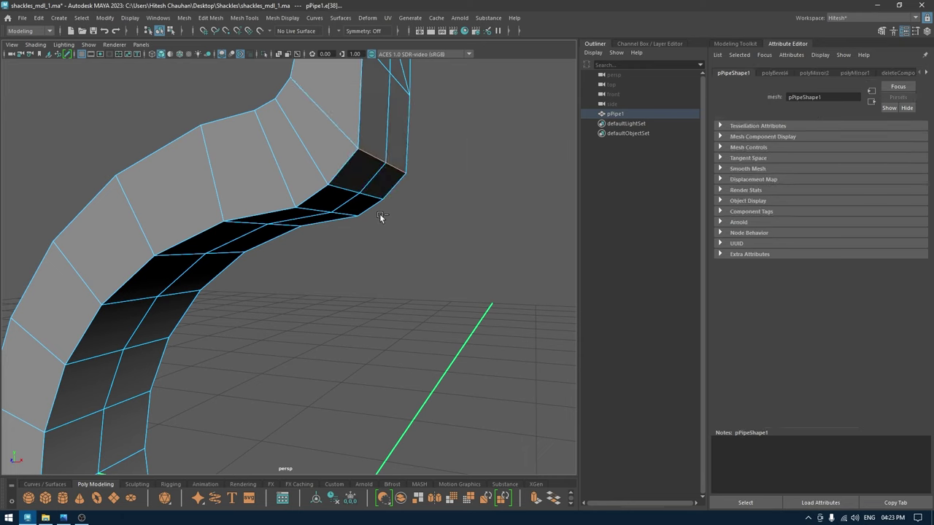
{"action": "key", "text": "g"}
{"action": "left_click", "coordinate": [346, 192]}
{"action": "key", "text": "g"}
- Smooth the lower tab's bend by applying Edit Edge Flow to its edge loops
{"action": "scroll", "coordinate": [355, 211], "scroll_direction": "down", "scroll_amount": 5}
{"action": "mouse_move", "coordinate": [355, 210]}
{"action": "left_mouse_down", "text": "alt"}
{"action": "mouse_move", "coordinate": [364, 142]}
{"action": "mouse_move", "coordinate": [367, 216]}
{"action": "left_mouse_up", "text": "alt"}
{"action": "middle_click_drag", "start_coordinate": [368, 216], "coordinate": [341, 19], "text": "alt"}
{"action": "middle_click_drag", "start_coordinate": [345, 313], "coordinate": [332, 207], "text": "alt"}
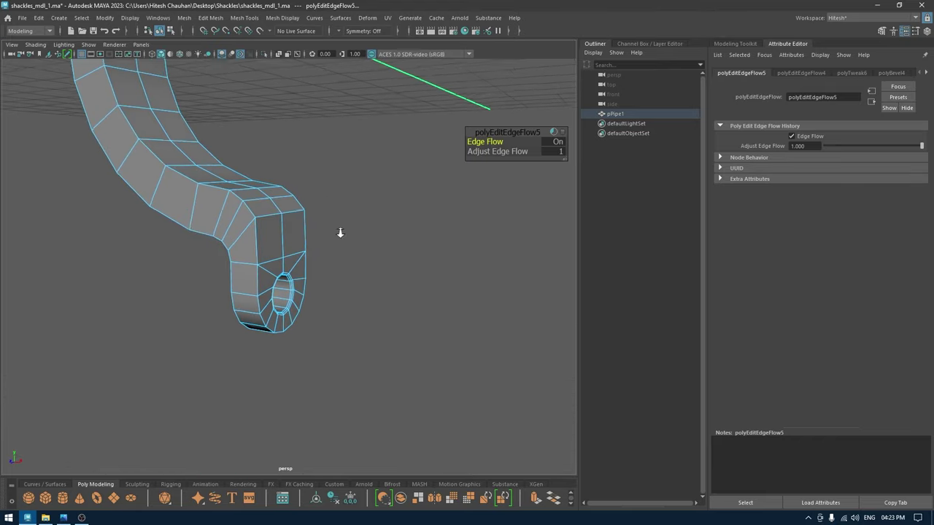
{"action": "left_click_drag", "start_coordinate": [332, 207], "coordinate": [266, 208], "text": "alt"}
{"action": "left_click", "coordinate": [300, 205]}
{"action": "key", "text": "g"}
{"action": "left_click", "coordinate": [255, 186]}
{"action": "key", "text": "g"}
- Try Edit Edge Flow on one more edge loop at the lower tab's bend and undo it
{"action": "left_click_drag", "start_coordinate": [245, 183], "coordinate": [265, 165], "text": "alt"}
{"action": "left_click", "coordinate": [244, 204]}
{"action": "key", "text": "g"}
{"action": "scroll", "coordinate": [265, 165], "scroll_direction": "down", "scroll_amount": 5}
{"action": "middle_click_drag", "start_coordinate": [267, 166], "coordinate": [299, 304], "text": "alt"}
{"action": "left_click_drag", "start_coordinate": [299, 304], "coordinate": [314, 262], "text": "alt"}
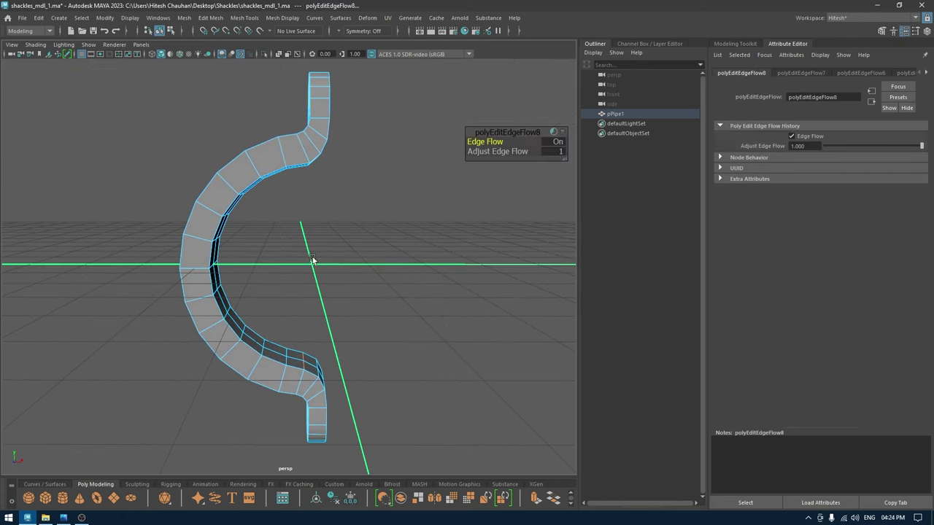
{"action": "key", "text": "ctrl+z"}
- Return to object mode and apply Soften Edge to the whole half ring
{"action": "left_click_drag", "start_coordinate": [329, 195], "coordinate": [313, 182], "text": "alt"}
{"action": "right_click_drag", "start_coordinate": [312, 182], "coordinate": [372, 162]}
{"action": "left_click", "coordinate": [370, 165]}
{"action": "left_click_drag", "start_coordinate": [365, 172], "coordinate": [411, 246], "text": "alt"}
{"action": "left_click", "coordinate": [342, 196]}
{"action": "left_click_drag", "start_coordinate": [343, 196], "coordinate": [353, 204], "text": "alt"}
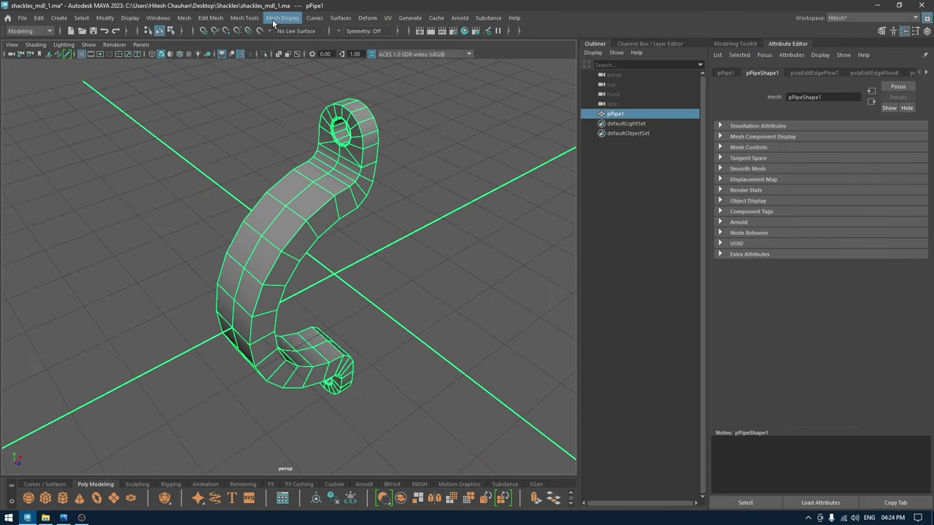
{"action": "left_click", "coordinate": [273, 20]}
{"action": "left_click", "coordinate": [295, 114]}
{"action": "right_click_drag", "start_coordinate": [314, 142], "coordinate": [389, 111]}
{"action": "left_click", "coordinate": [400, 123]}
{"action": "left_click_drag", "start_coordinate": [408, 135], "coordinate": [364, 141], "text": "alt"}
{"action": "left_click", "coordinate": [293, 160]}
{"action": "left_click_drag", "start_coordinate": [294, 161], "coordinate": [334, 143], "text": "alt"}
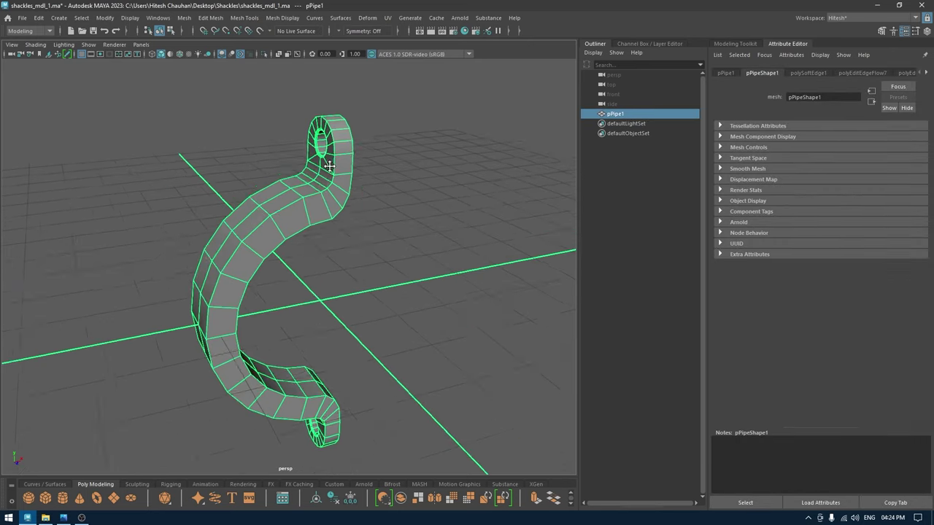
- Select the border edge loops running along both sides of the half ring and its tabs
{"action": "middle_click_drag", "start_coordinate": [334, 143], "coordinate": [334, 192], "text": "alt"}
{"action": "scroll", "coordinate": [337, 190], "scroll_direction": "up", "scroll_amount": 4}
{"action": "right_click_drag", "start_coordinate": [339, 188], "coordinate": [327, 115]}
{"action": "double_click", "coordinate": [354, 181]}
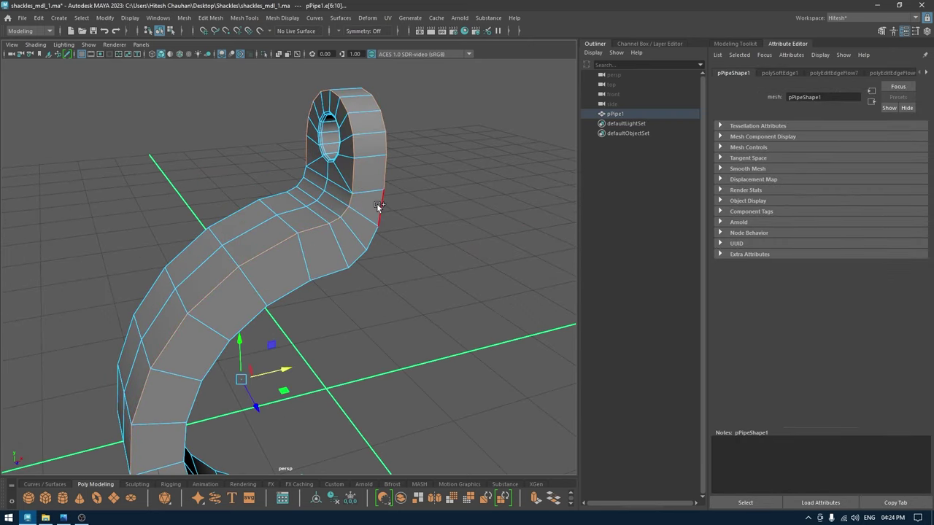
{"action": "left_click_drag", "start_coordinate": [283, 197], "coordinate": [422, 205], "text": "alt"}
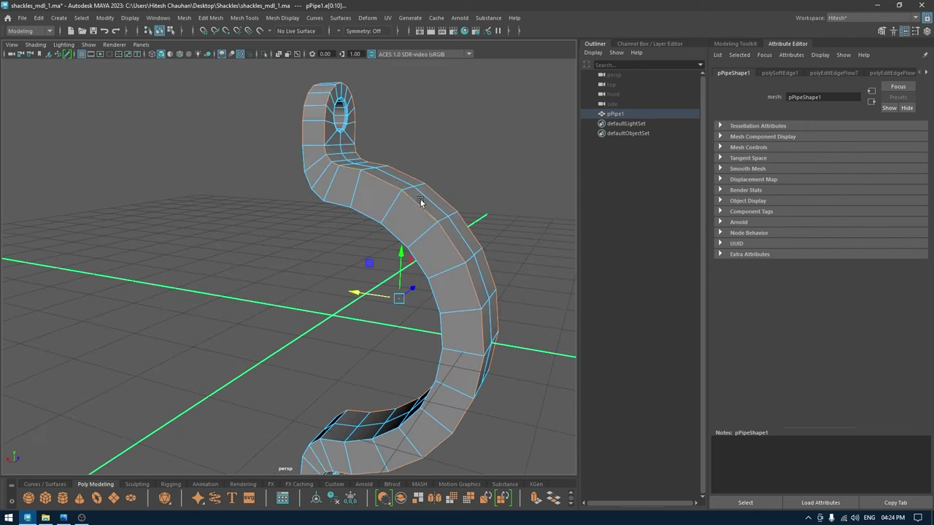
{"action": "right_click", "coordinate": [373, 192]}
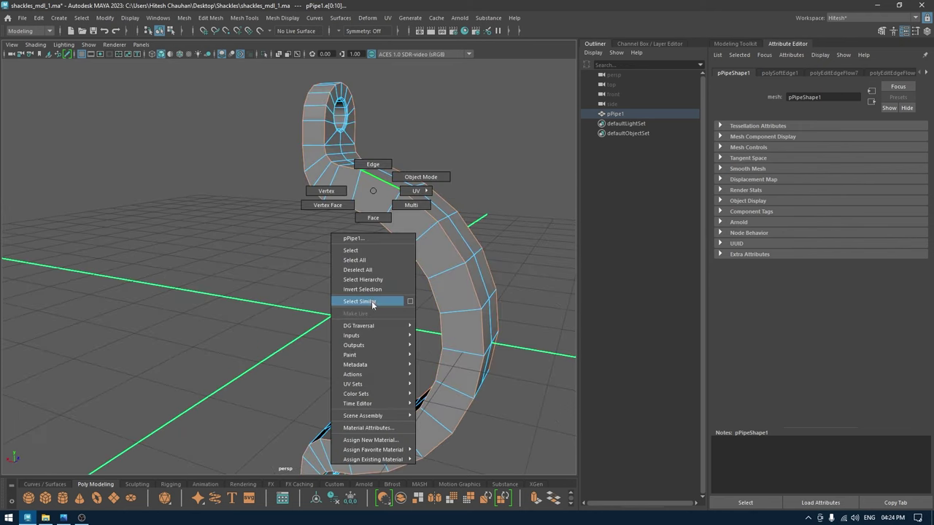
{"action": "right_click_drag", "start_coordinate": [371, 295], "coordinate": [370, 301]}
{"action": "middle_click_drag", "start_coordinate": [370, 302], "coordinate": [457, 141], "text": "alt"}
{"action": "left_click_drag", "start_coordinate": [457, 141], "coordinate": [348, 267], "text": "alt"}
{"action": "middle_click_drag", "start_coordinate": [348, 268], "coordinate": [391, 422], "text": "alt"}
{"action": "right_click_drag", "start_coordinate": [390, 422], "coordinate": [401, 344], "text": "alt"}
- Bevel the selected border edges with a fraction of 0.18 and 2 segments, and return to object mode
{"action": "key", "text": "ctrl+b"}
{"action": "left_click_drag", "start_coordinate": [429, 253], "coordinate": [361, 261], "text": "alt"}
{"action": "right_click_drag", "start_coordinate": [361, 262], "coordinate": [378, 283], "text": "alt"}
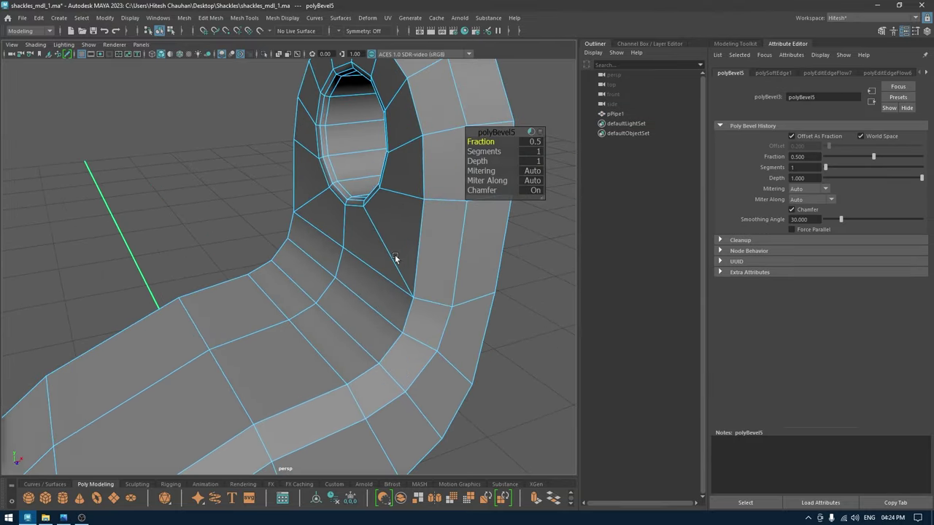
{"action": "mouse_move", "coordinate": [482, 151]}
{"action": "left_mouse_down"}
{"action": "mouse_move", "coordinate": [517, 151]}
{"action": "mouse_move", "coordinate": [469, 144]}
{"action": "left_mouse_up"}
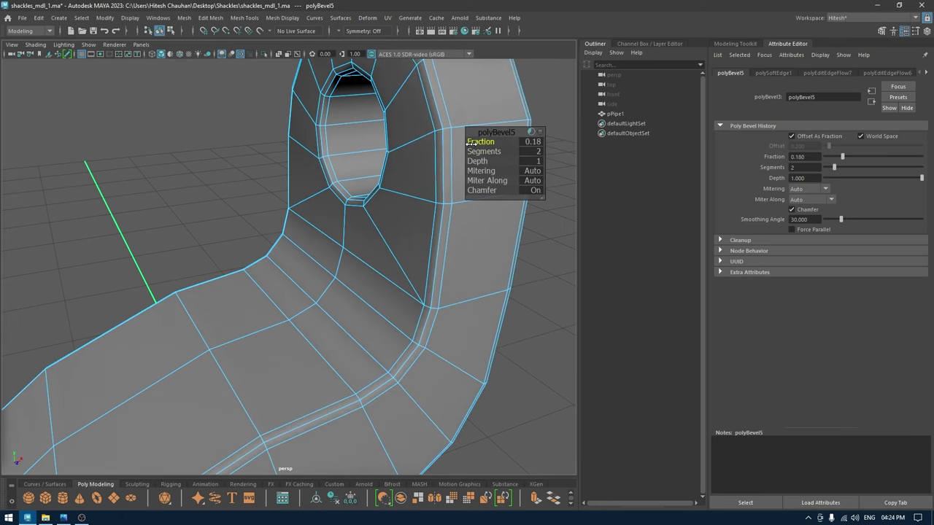
{"action": "key", "text": "q"}
{"action": "right_click_drag", "start_coordinate": [432, 168], "coordinate": [475, 168]}
{"action": "left_click", "coordinate": [475, 168]}
- In the front view, shift the half ring just off the vertical centre line and snap its pivot to the world origin
{"action": "left_click_drag", "start_coordinate": [475, 168], "coordinate": [440, 274], "text": "alt"}
{"action": "right_click_drag", "start_coordinate": [440, 275], "coordinate": [383, 163], "text": "alt"}
{"action": "left_click_drag", "start_coordinate": [383, 163], "coordinate": [343, 203], "text": "alt"}
{"action": "middle_click_drag", "start_coordinate": [343, 202], "coordinate": [343, 179], "text": "alt"}
{"action": "key", "text": "space"}
{"action": "left_click_drag", "start_coordinate": [343, 180], "coordinate": [351, 211]}
{"action": "right_click_drag", "start_coordinate": [352, 212], "coordinate": [308, 268], "text": "alt"}
{"action": "left_click", "coordinate": [308, 252]}
{"action": "key", "text": "w"}
{"action": "middle_click_drag", "start_coordinate": [309, 251], "coordinate": [315, 204], "text": "alt"}
{"action": "right_click_drag", "start_coordinate": [316, 204], "coordinate": [366, 272], "text": "alt"}
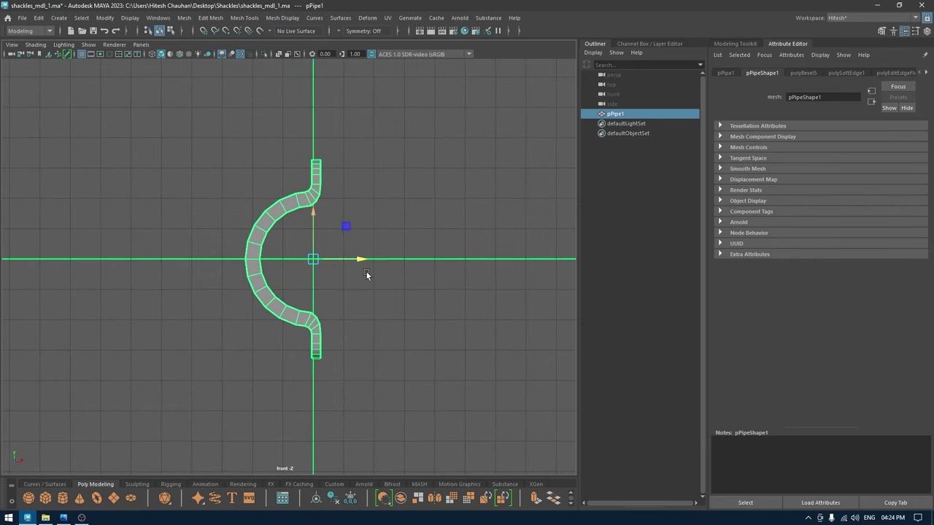
{"action": "left_click_drag", "start_coordinate": [359, 263], "coordinate": [215, 284]}
{"action": "key", "text": "d"}
{"action": "key", "text": "x"}
- Duplicate the half ring and turn the copy around the origin to form the opposite half
{"action": "key", "text": "ctrl+d"}
{"action": "key", "text": "e"}
{"action": "right_click_drag", "start_coordinate": [299, 229], "coordinate": [421, 227], "text": "alt"}
{"action": "middle_click_drag", "start_coordinate": [422, 226], "coordinate": [387, 499], "text": "alt"}
{"action": "scroll", "coordinate": [364, 429], "scroll_direction": "down", "scroll_amount": 3}
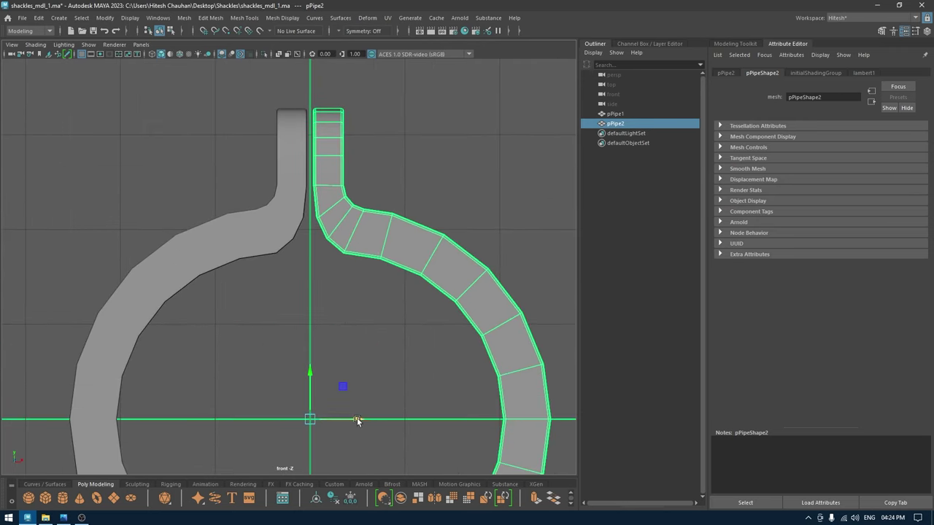
- Nudge the two halves horizontally toward each other, leaving only a narrow gap between their tabs
{"action": "scroll", "coordinate": [356, 246], "scroll_direction": "up", "scroll_amount": 5}
{"action": "scroll", "coordinate": [353, 311], "scroll_direction": "up", "scroll_amount": 3}
{"action": "middle_click_drag", "start_coordinate": [371, 326], "coordinate": [384, 505], "text": "alt"}
{"action": "scroll", "coordinate": [453, 354], "scroll_direction": "up", "scroll_amount": 1}
{"action": "middle_click_drag", "start_coordinate": [471, 340], "coordinate": [460, 340]}
{"action": "scroll", "coordinate": [359, 347], "scroll_direction": "down", "scroll_amount": 10}
{"action": "middle_click_drag", "start_coordinate": [359, 248], "coordinate": [364, 195], "text": "alt"}
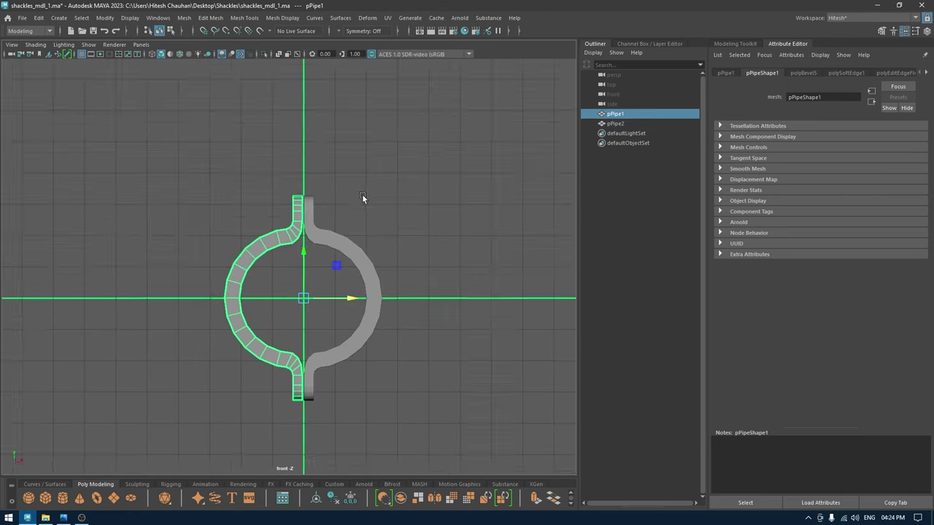
- Check the gap up close, return to the perspective view and save the scene
{"action": "scroll", "coordinate": [363, 195], "scroll_direction": "up", "scroll_amount": 6}
{"action": "middle_click_drag", "start_coordinate": [369, 153], "coordinate": [414, 244], "text": "alt"}
{"action": "scroll", "coordinate": [380, 233], "scroll_direction": "up", "scroll_amount": 3}
{"action": "key", "text": "space"}
{"action": "left_click_drag", "start_coordinate": [415, 245], "coordinate": [417, 217]}
{"action": "left_click", "coordinate": [429, 207]}
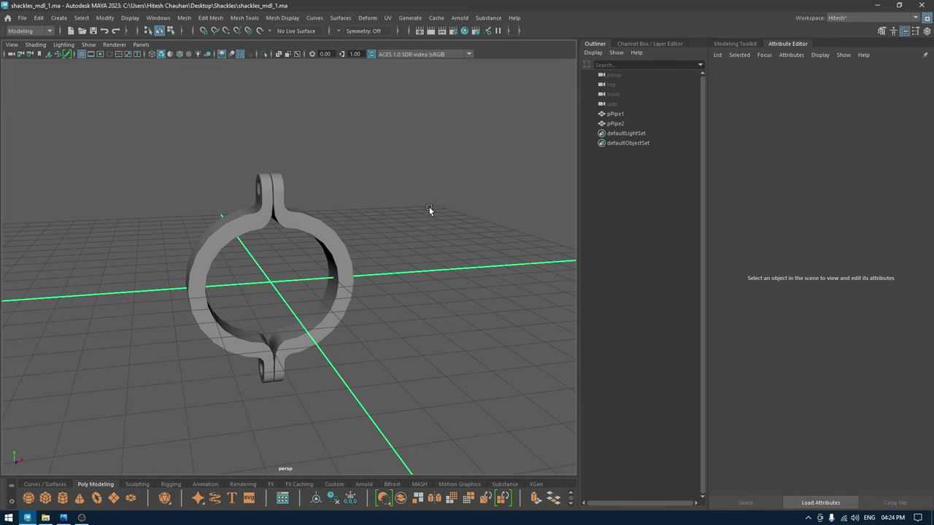
{"action": "left_click_drag", "start_coordinate": [344, 215], "coordinate": [392, 236], "text": "alt"}
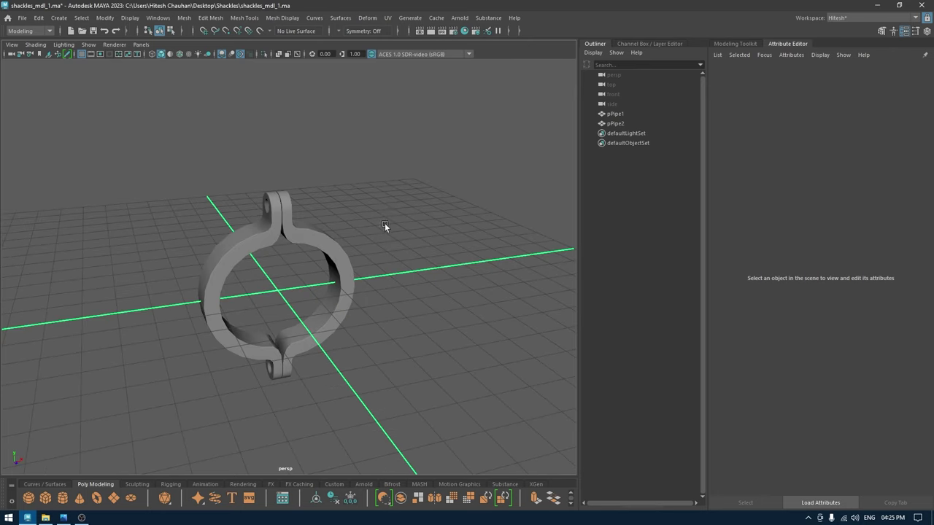
- Create a polygon torus, rotate it upright and move it up to the upper tabs in the front view
{"action": "right_click_drag", "start_coordinate": [391, 186], "coordinate": [416, 203], "text": "shift"}
{"action": "key", "text": "e"}
{"action": "left_click_drag", "start_coordinate": [292, 282], "coordinate": [282, 338]}
{"action": "key", "text": "space"}
{"action": "mouse_move", "coordinate": [319, 302]}
{"action": "right_mouse_down", "text": "alt"}
{"action": "mouse_move", "coordinate": [346, 416]}
{"action": "mouse_move", "coordinate": [313, 306]}
{"action": "right_mouse_up", "text": "alt"}
{"action": "key", "text": "w"}
{"action": "left_click_drag", "start_coordinate": [309, 319], "coordinate": [307, 179]}
{"action": "right_click_drag", "start_coordinate": [307, 181], "coordinate": [362, 256], "text": "alt"}
{"action": "middle_click_drag", "start_coordinate": [362, 256], "coordinate": [358, 282], "text": "alt"}
{"action": "right_click_drag", "start_coordinate": [358, 282], "coordinate": [365, 341], "text": "alt"}
- Set the torus radius to 0.46 and its section radius to 0.15
{"action": "key", "text": "t"}
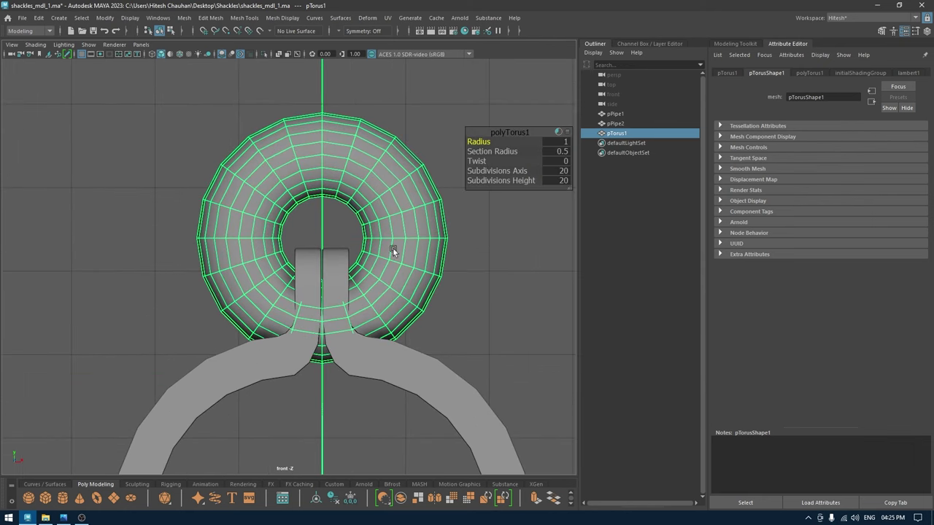
{"action": "left_click_drag", "start_coordinate": [482, 141], "coordinate": [465, 156]}
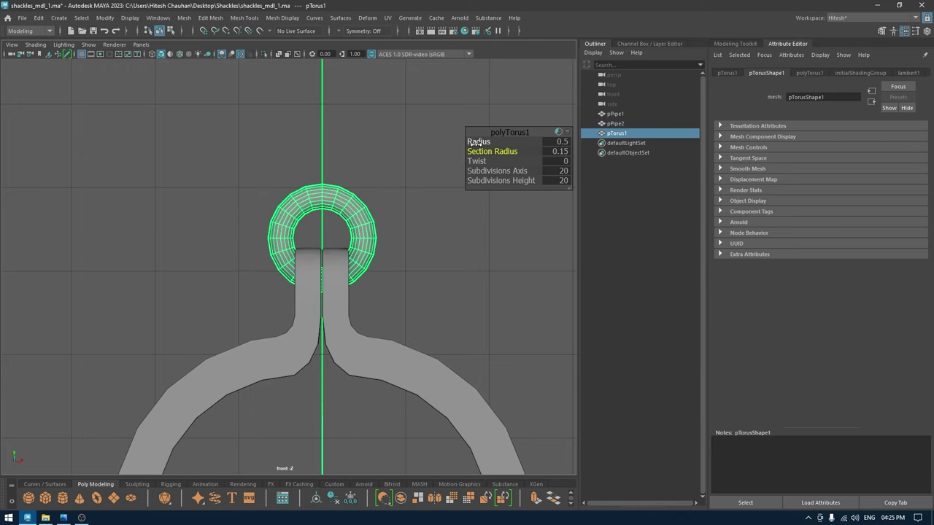
{"action": "left_click_drag", "start_coordinate": [471, 141], "coordinate": [470, 142]}
{"action": "key", "text": "space"}
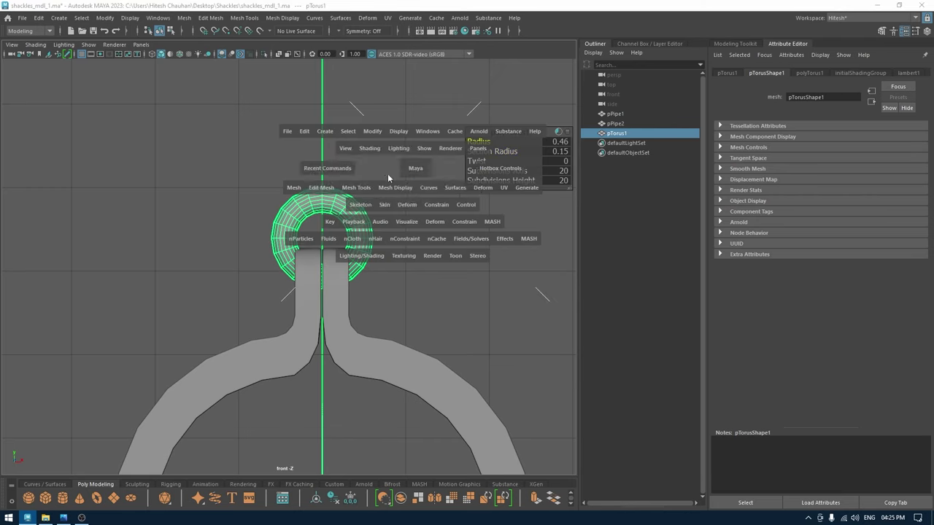
{"action": "key", "text": "space"}
{"action": "left_click_drag", "start_coordinate": [381, 175], "coordinate": [423, 175]}
- Adjust the torus height so that it threads through the holes of the upper tabs
{"action": "scroll", "coordinate": [371, 184], "scroll_direction": "up", "scroll_amount": 1}
{"action": "middle_click_drag", "start_coordinate": [377, 212], "coordinate": [391, 350], "text": "alt"}
{"action": "key", "text": "w"}
{"action": "mouse_move", "coordinate": [290, 111]}
{"action": "left_mouse_down"}
{"action": "mouse_move", "coordinate": [292, 124]}
{"action": "mouse_move", "coordinate": [294, 102]}
{"action": "left_mouse_up"}
{"action": "key", "text": "space"}
{"action": "scroll", "coordinate": [387, 328], "scroll_direction": "up", "scroll_amount": 3}
{"action": "left_click_drag", "start_coordinate": [340, 171], "coordinate": [393, 256], "text": "alt"}
{"action": "scroll", "coordinate": [393, 255], "scroll_direction": "up", "scroll_amount": 3}
{"action": "middle_click_drag", "start_coordinate": [393, 255], "coordinate": [417, 360], "text": "alt"}
{"action": "left_click_drag", "start_coordinate": [418, 360], "coordinate": [393, 341], "text": "alt"}
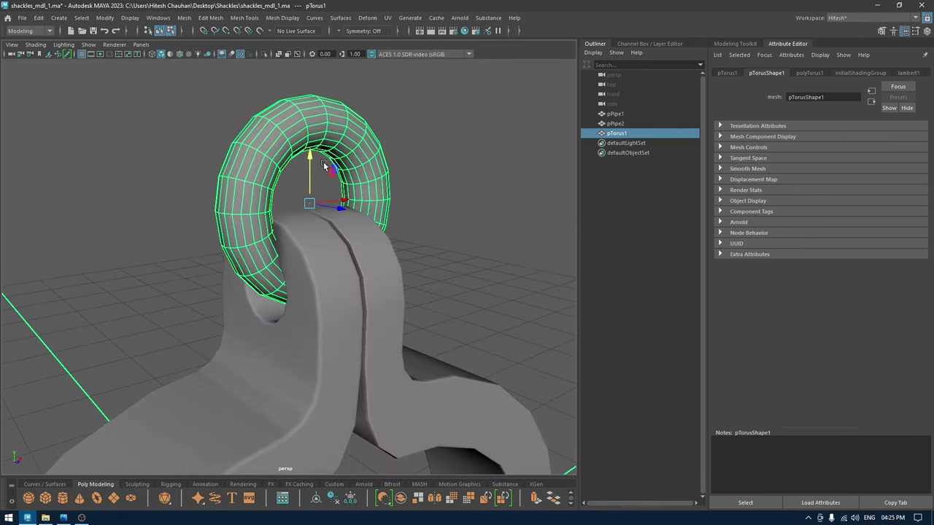
{"action": "left_click_drag", "start_coordinate": [314, 155], "coordinate": [314, 160]}
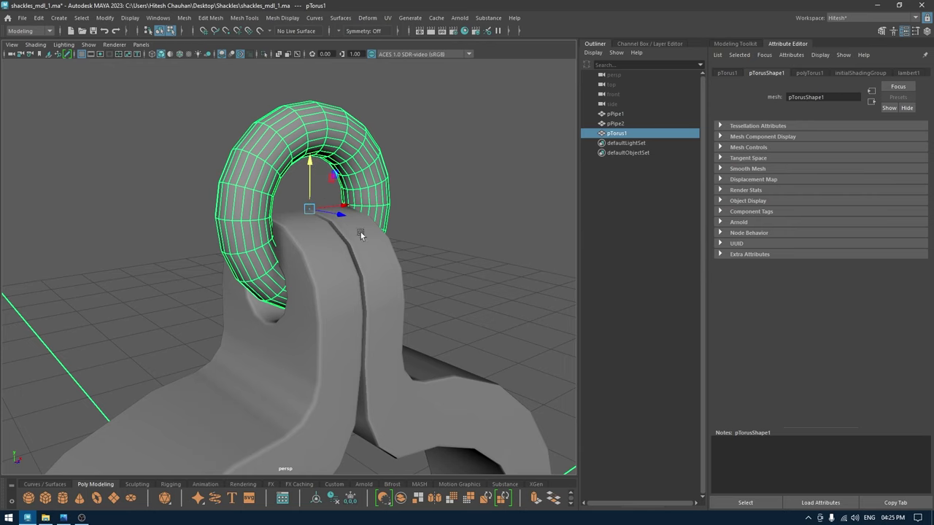
- Make the torus thinner through its section radius and raise it slightly within the tab holes
{"action": "key", "text": "t"}
{"action": "left_click_drag", "start_coordinate": [477, 140], "coordinate": [478, 151]}
{"action": "key", "text": "w"}
{"action": "left_click_drag", "start_coordinate": [352, 273], "coordinate": [365, 218], "text": "alt"}
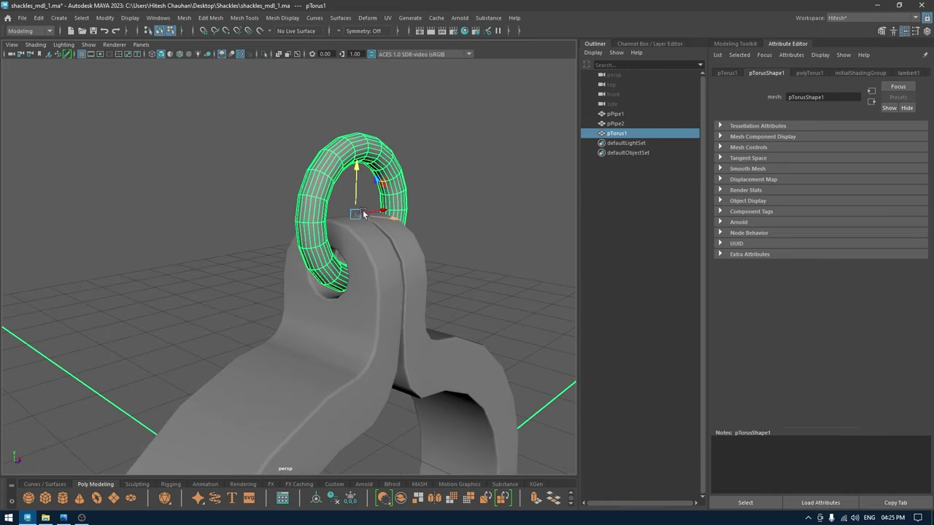
{"action": "left_click_drag", "start_coordinate": [356, 170], "coordinate": [357, 164]}
{"action": "left_click_drag", "start_coordinate": [363, 209], "coordinate": [319, 218], "text": "alt"}
{"action": "key", "text": "space"}
{"action": "right_click_drag", "start_coordinate": [339, 225], "coordinate": [366, 268], "text": "alt"}
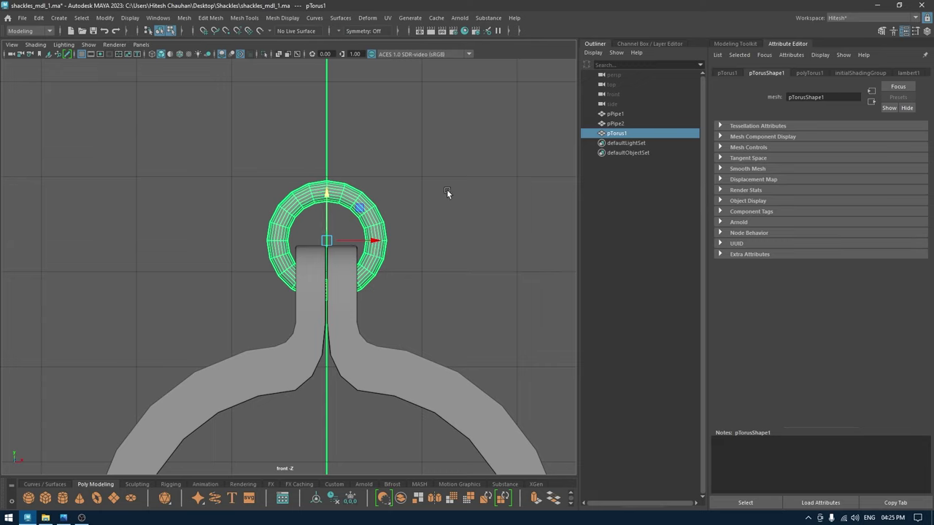
{"action": "right_click_drag", "start_coordinate": [448, 191], "coordinate": [456, 213], "text": "alt"}
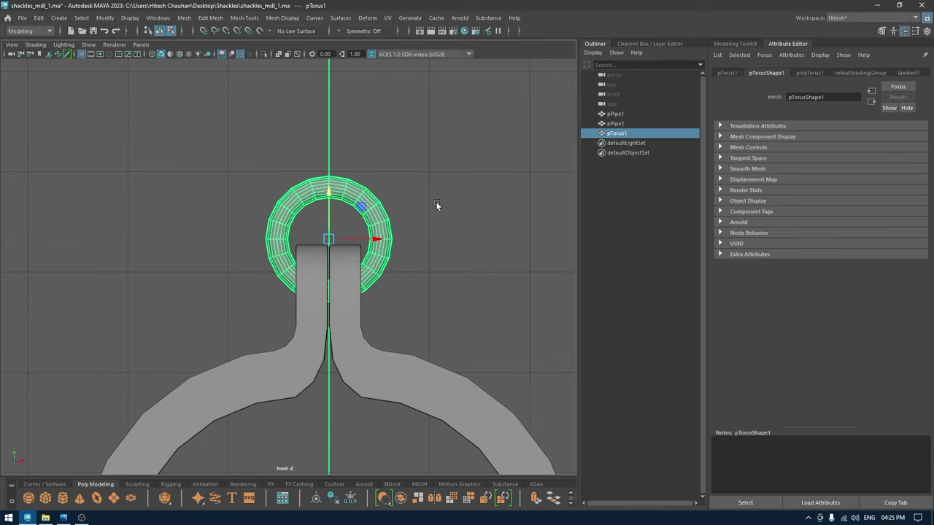
{"action": "key", "text": "t"}
{"action": "key", "text": "w"}
- Bevel the torus's cross-section edge loops at mid height on both sides with 1 segment
{"action": "left_click", "coordinate": [390, 239]}
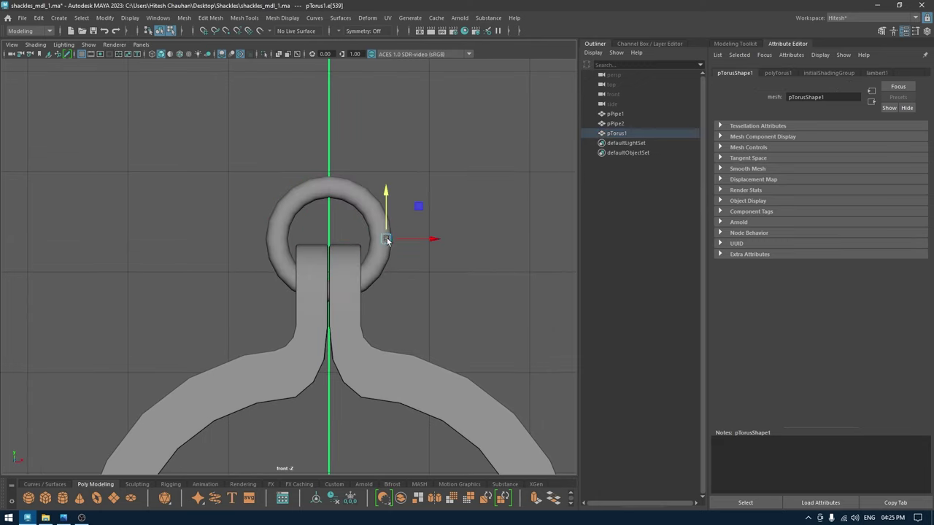
{"action": "right_click_drag", "start_coordinate": [389, 239], "coordinate": [431, 347], "text": "alt"}
{"action": "right_click_drag", "start_coordinate": [425, 249], "coordinate": [479, 189]}
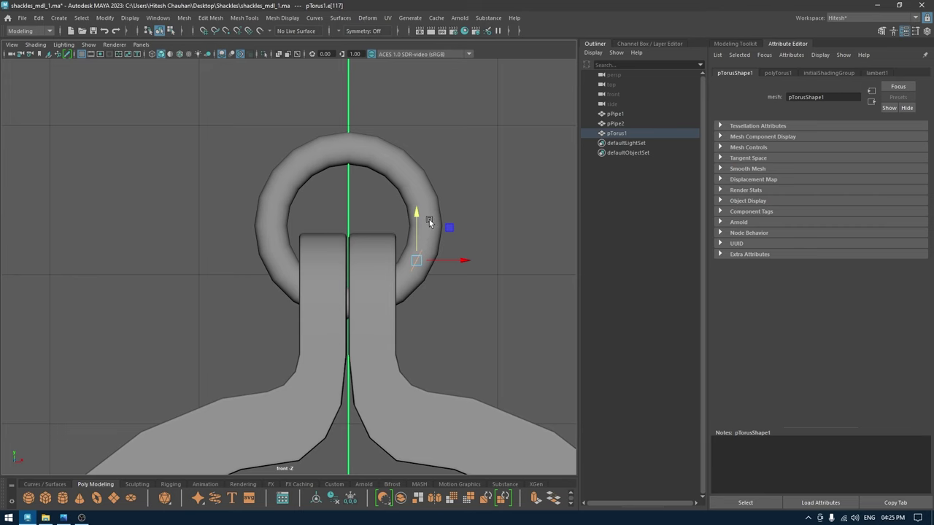
{"action": "left_click", "coordinate": [429, 219]}
{"action": "right_click_drag", "start_coordinate": [425, 216], "coordinate": [430, 176]}
{"action": "left_click", "coordinate": [423, 220]}
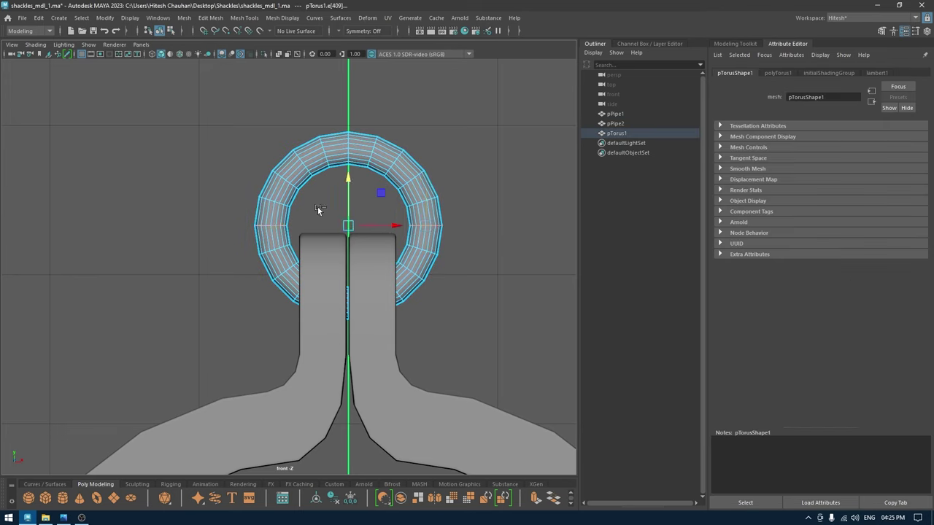
{"action": "key", "text": "ctrl+b"}
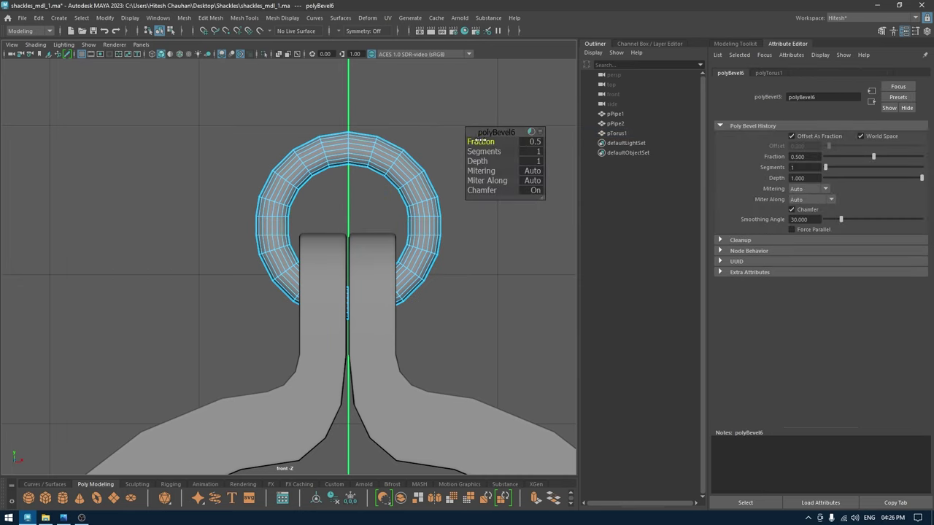
- Select the upper half of the torus's vertices and move them up to stretch it into an oval chain link
{"action": "key", "text": "q"}
{"action": "right_click_drag", "start_coordinate": [446, 139], "coordinate": [401, 138]}
{"action": "left_click_drag", "start_coordinate": [504, 106], "coordinate": [184, 223]}
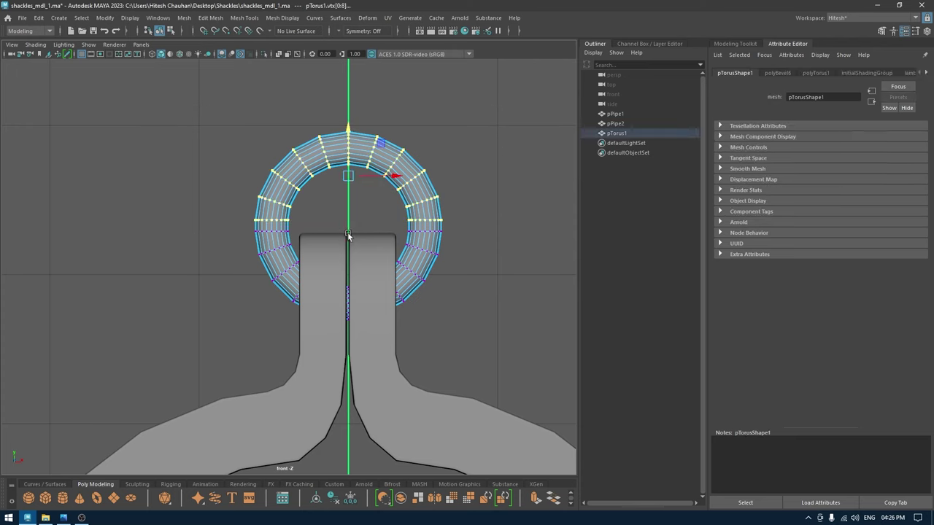
{"action": "scroll", "coordinate": [343, 216], "scroll_direction": "down", "scroll_amount": 5}
{"action": "left_click_drag", "start_coordinate": [300, 191], "coordinate": [303, 156]}
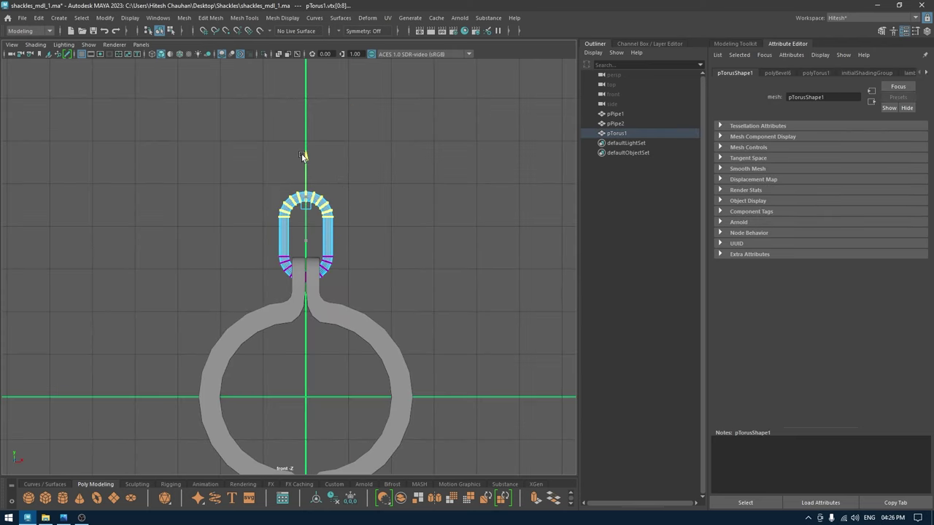
- Return to object mode and scale the whole chain link down slightly
{"action": "right_click_drag", "start_coordinate": [349, 191], "coordinate": [377, 169]}
{"action": "left_click_drag", "start_coordinate": [311, 256], "coordinate": [303, 256]}
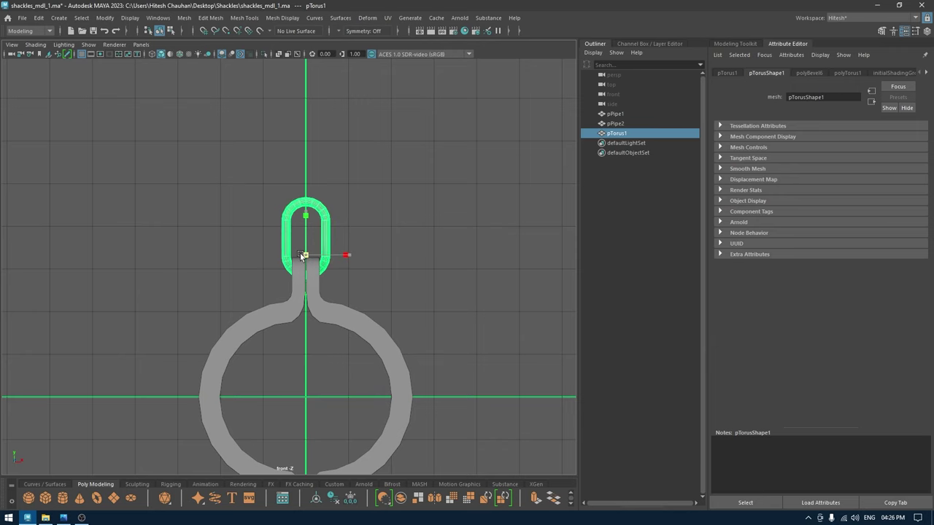
{"action": "key", "text": "space"}
{"action": "key", "text": "space"}
{"action": "left_click_drag", "start_coordinate": [308, 209], "coordinate": [347, 255]}
{"action": "key", "text": "f"}
{"action": "middle_click_drag", "start_coordinate": [325, 275], "coordinate": [339, 218], "text": "alt"}
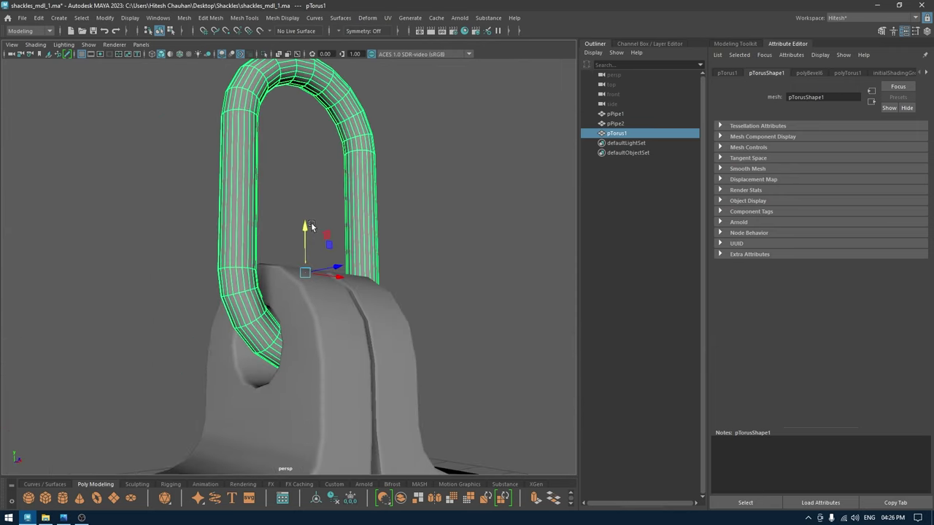
- Lower the chain link slightly to fit it inside the tab holes, and deselect it
{"action": "left_click", "coordinate": [279, 244]}
{"action": "key", "text": "ctrl+z"}
{"action": "left_click_drag", "start_coordinate": [301, 230], "coordinate": [302, 233]}
{"action": "scroll", "coordinate": [292, 197], "scroll_direction": "down", "scroll_amount": 4}
{"action": "left_click_drag", "start_coordinate": [297, 157], "coordinate": [292, 193], "text": "alt"}
{"action": "left_click", "coordinate": [394, 234]}
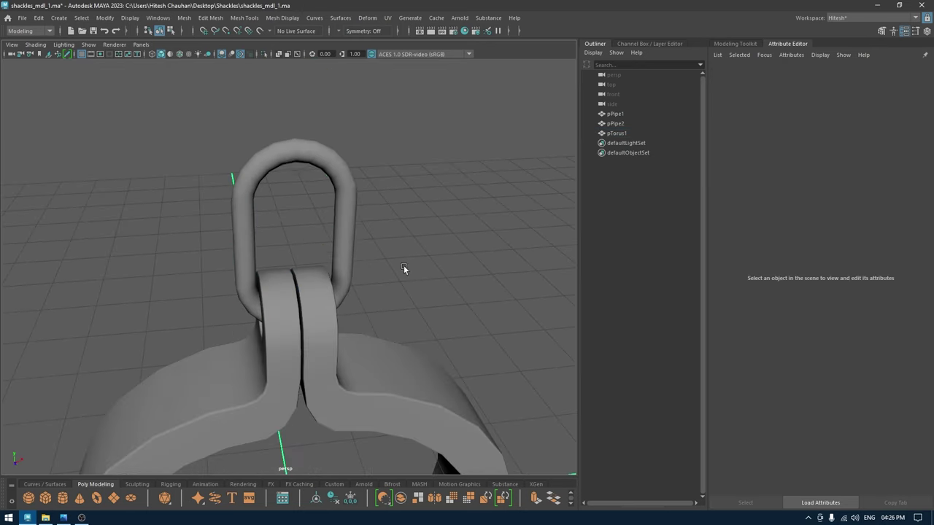
{"action": "scroll", "coordinate": [393, 219], "scroll_direction": "down", "scroll_amount": 5}
{"action": "left_click_drag", "start_coordinate": [394, 233], "coordinate": [384, 165], "text": "alt"}
{"action": "right_click_drag", "start_coordinate": [385, 165], "coordinate": [298, 163], "text": "alt"}
{"action": "left_click_drag", "start_coordinate": [298, 161], "coordinate": [314, 218], "text": "alt"}
{"action": "key", "text": "space"}
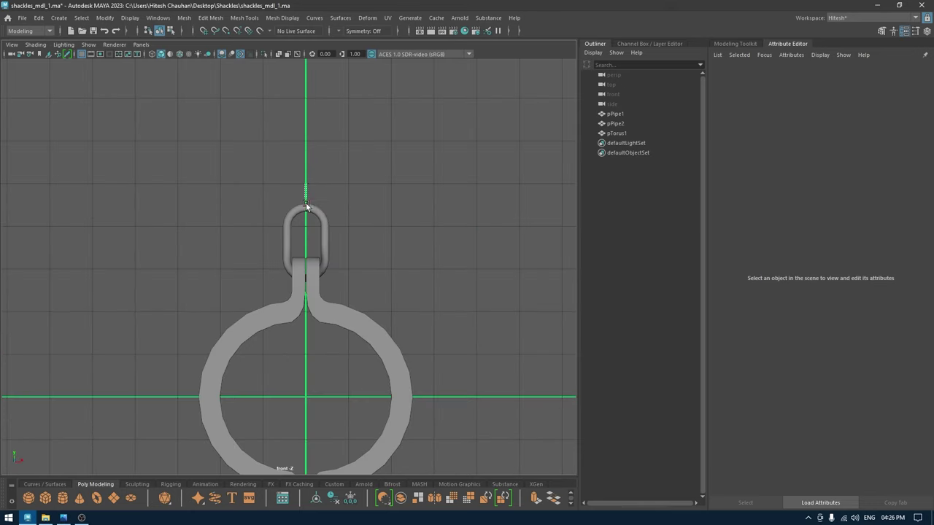
- Duplicate the chain link, turn the copy crosswise about the vertical axis, and raise it to hook through the top of the first link
{"action": "left_click", "coordinate": [307, 207]}
{"action": "key", "text": "ctrl+d"}
{"action": "key", "text": "e"}
{"action": "left_click_drag", "start_coordinate": [331, 259], "coordinate": [275, 261]}
{"action": "key", "text": "w"}
{"action": "left_click_drag", "start_coordinate": [307, 188], "coordinate": [363, 206]}
- Raise the second chain link slightly to fit inside the first link's upper curve and adjust its rotation
{"action": "key", "text": "f"}
{"action": "key", "text": "space"}
{"action": "key", "text": "space"}
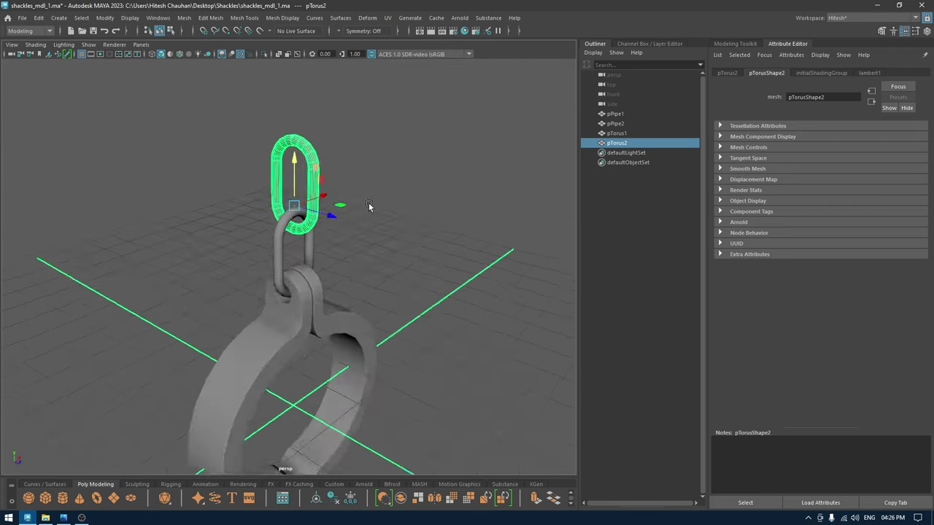
{"action": "right_click_drag", "start_coordinate": [363, 207], "coordinate": [361, 298], "text": "alt"}
{"action": "left_click_drag", "start_coordinate": [361, 298], "coordinate": [327, 279], "text": "alt"}
{"action": "left_click_drag", "start_coordinate": [294, 159], "coordinate": [293, 146]}
{"action": "key", "text": "e"}
{"action": "left_click_drag", "start_coordinate": [304, 180], "coordinate": [271, 275]}
{"action": "key", "text": "w"}
- Select both chain links, duplicate the pair, and move the copies straight up to continue the chain above the second link
{"action": "left_click", "coordinate": [255, 237]}
{"action": "key", "text": "space"}
{"action": "scroll", "coordinate": [273, 268], "scroll_direction": "down", "scroll_amount": 10}
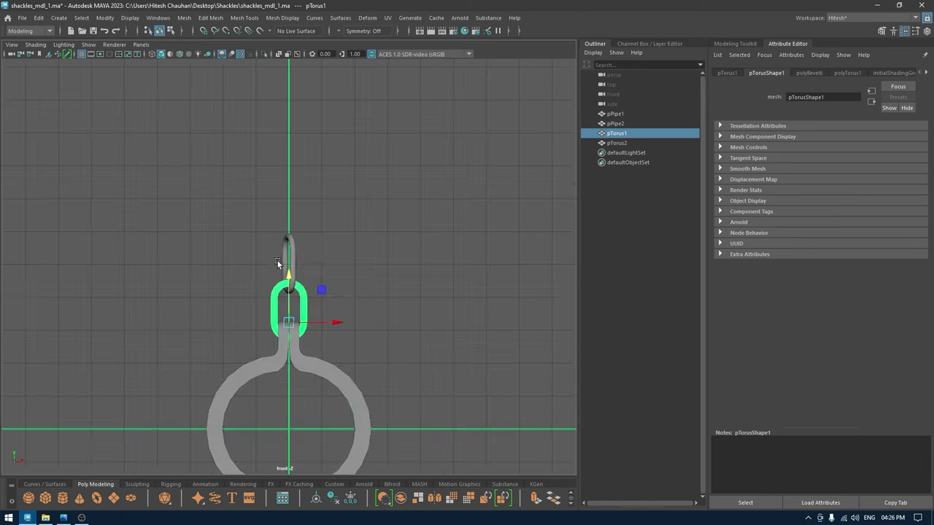
{"action": "left_click", "coordinate": [289, 241], "text": "shift"}
{"action": "scroll", "coordinate": [326, 321], "scroll_direction": "up", "scroll_amount": 2}
{"action": "key", "text": "ctrl+d"}
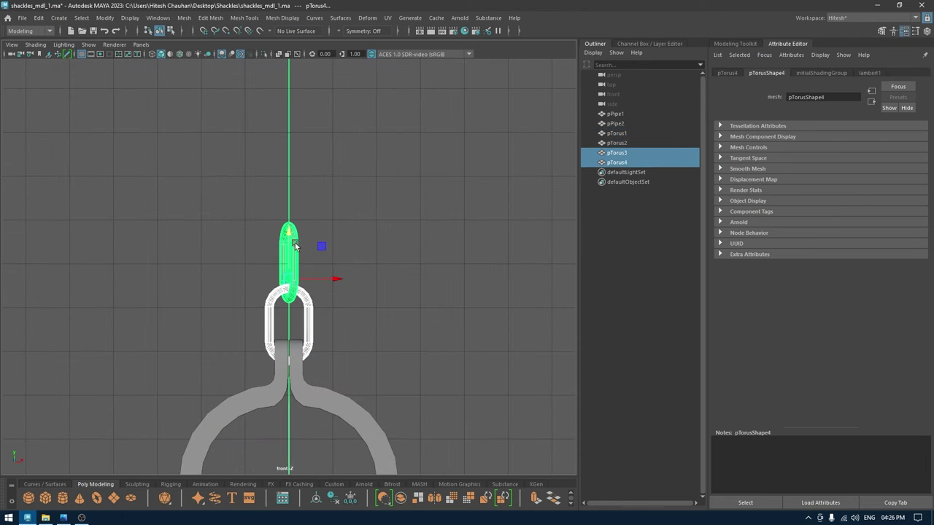
{"action": "left_click_drag", "start_coordinate": [290, 232], "coordinate": [290, 109]}
- Nudge the duplicated pair of links slightly upward so it interlocks with the second link, and deselect it
{"action": "key", "text": "space"}
{"action": "key", "text": "space"}
{"action": "left_click_drag", "start_coordinate": [313, 178], "coordinate": [413, 240], "text": "alt"}
{"action": "right_click_drag", "start_coordinate": [413, 240], "coordinate": [370, 192], "text": "alt"}
{"action": "middle_click_drag", "start_coordinate": [371, 191], "coordinate": [376, 259], "text": "alt"}
{"action": "left_click_drag", "start_coordinate": [376, 259], "coordinate": [358, 251], "text": "alt"}
{"action": "middle_click_drag", "start_coordinate": [302, 80], "coordinate": [316, 123], "text": "alt"}
{"action": "left_click_drag", "start_coordinate": [314, 93], "coordinate": [313, 82]}
{"action": "left_click", "coordinate": [426, 218]}
{"action": "right_click_drag", "start_coordinate": [426, 218], "coordinate": [345, 154], "text": "alt"}
{"action": "left_click_drag", "start_coordinate": [345, 154], "coordinate": [336, 257], "text": "alt"}
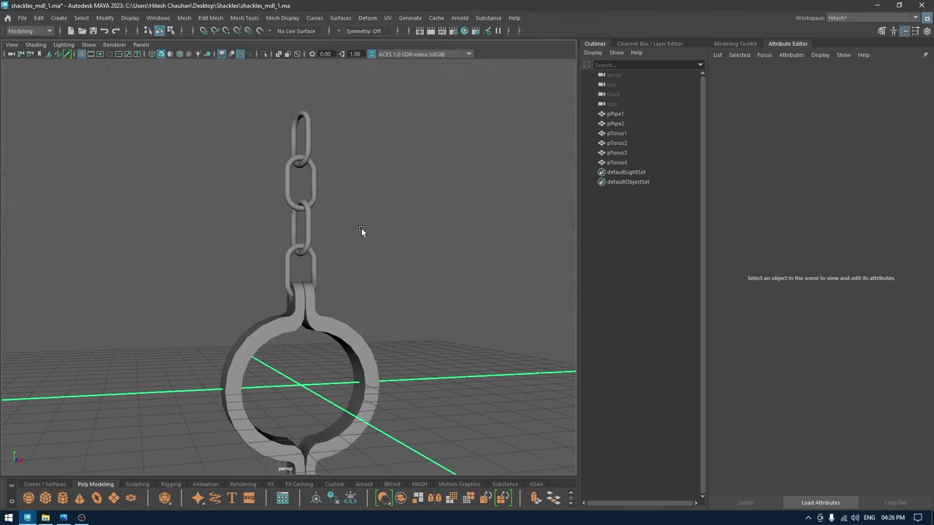